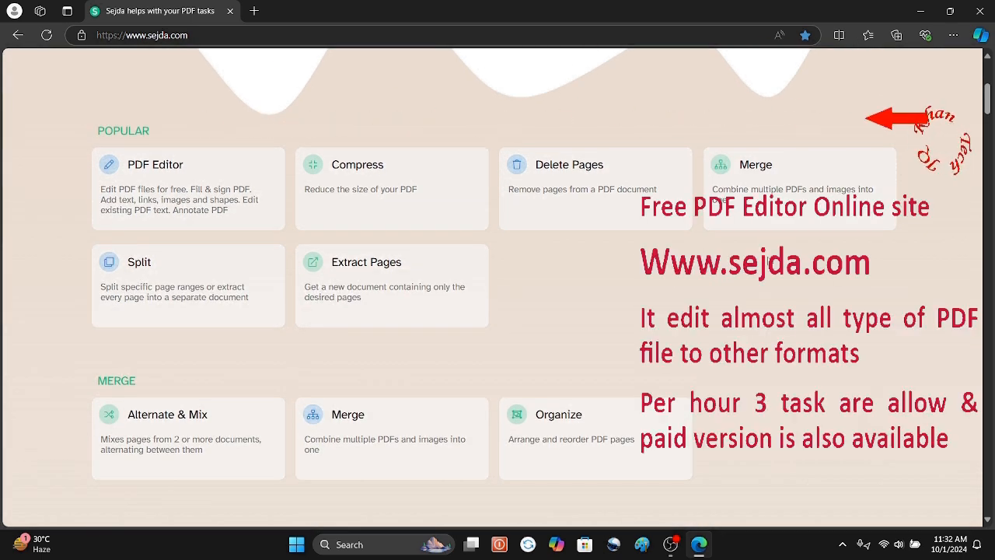
# Look through the PDF tool categories on the Sejda home page, from Merge and Split down to Scans and Others.
pyautogui.scroll(-4, 766, 261)
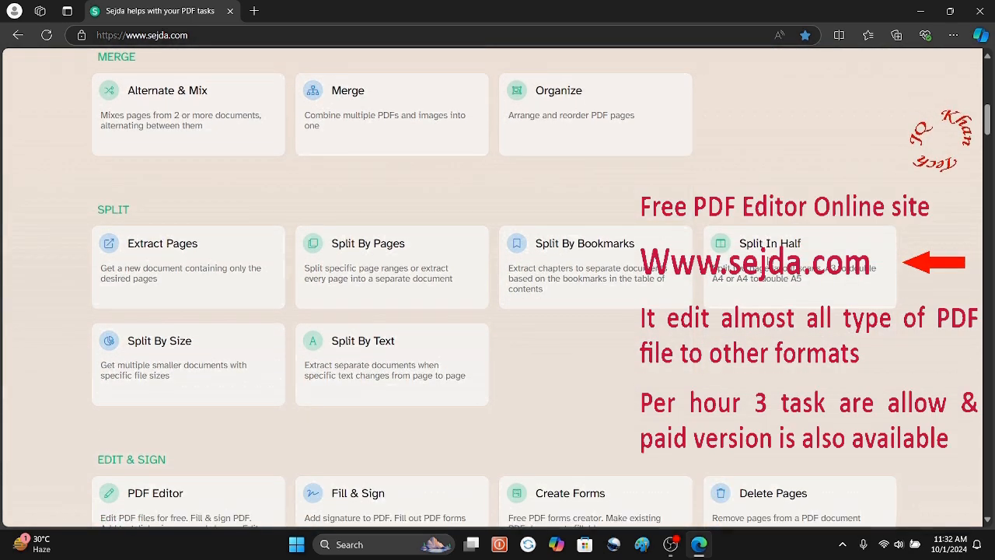
pyautogui.scroll(-2, 768, 264)
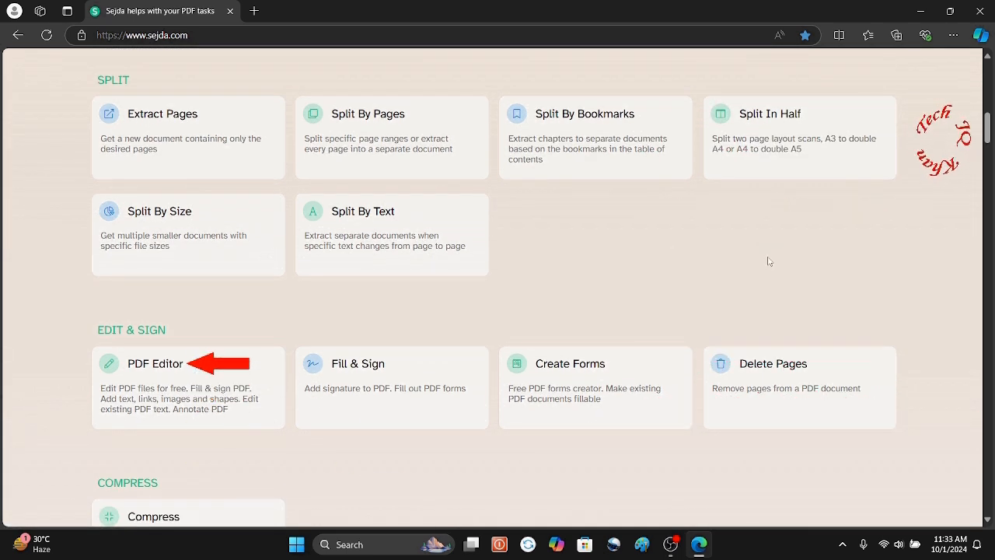
pyautogui.scroll(-1, 768, 262)
pyautogui.scroll(-4, 768, 261)
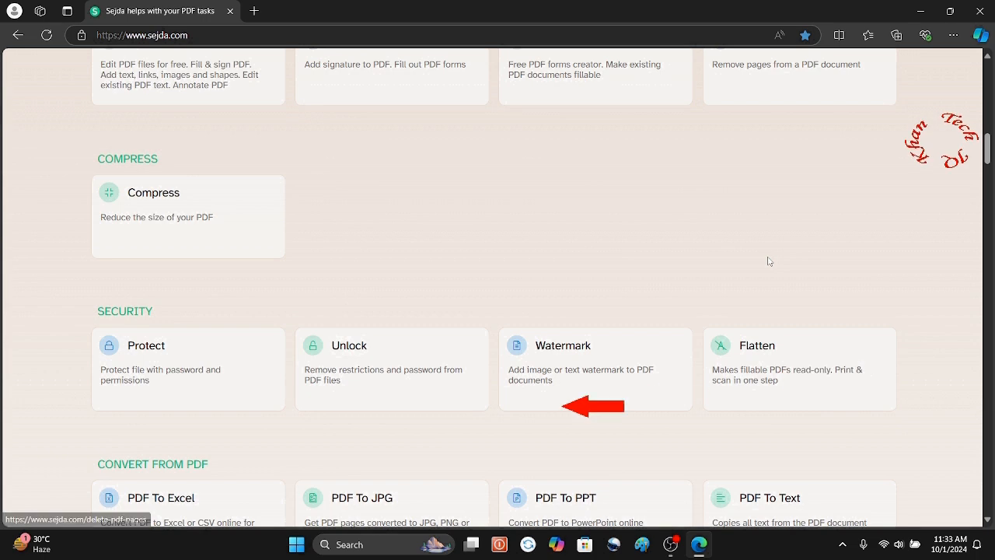
pyautogui.scroll(-3, 768, 261)
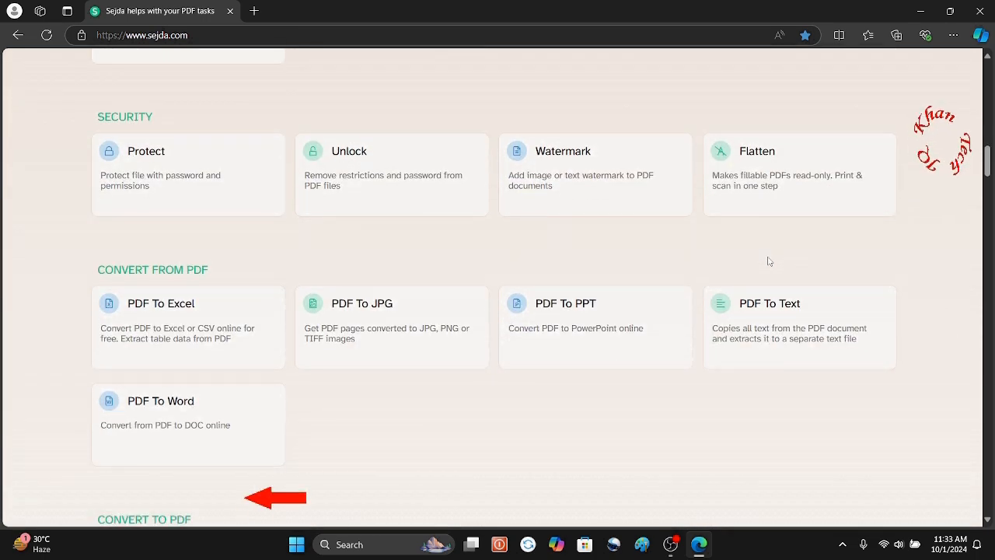
pyautogui.scroll(-8, 768, 261)
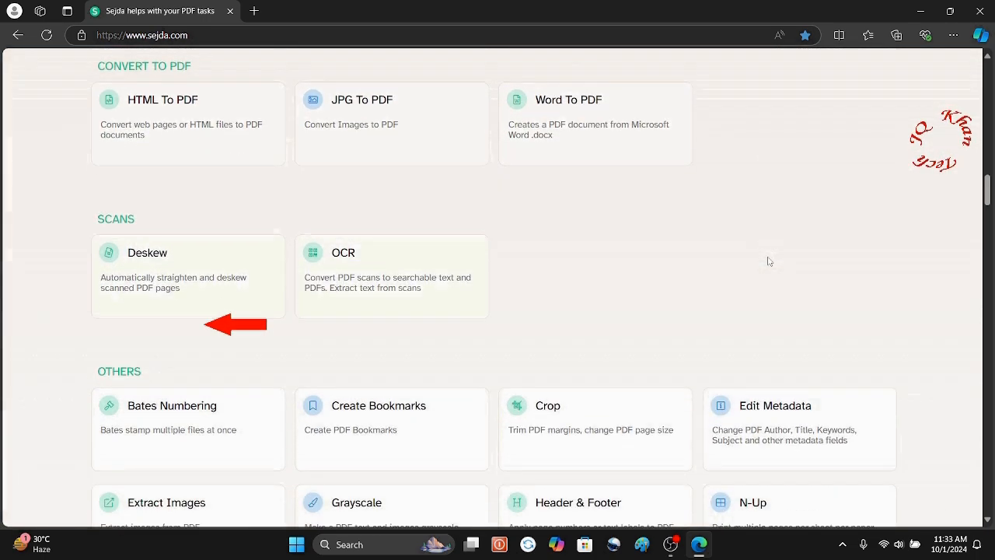
pyautogui.scroll(-4, 655, 264)
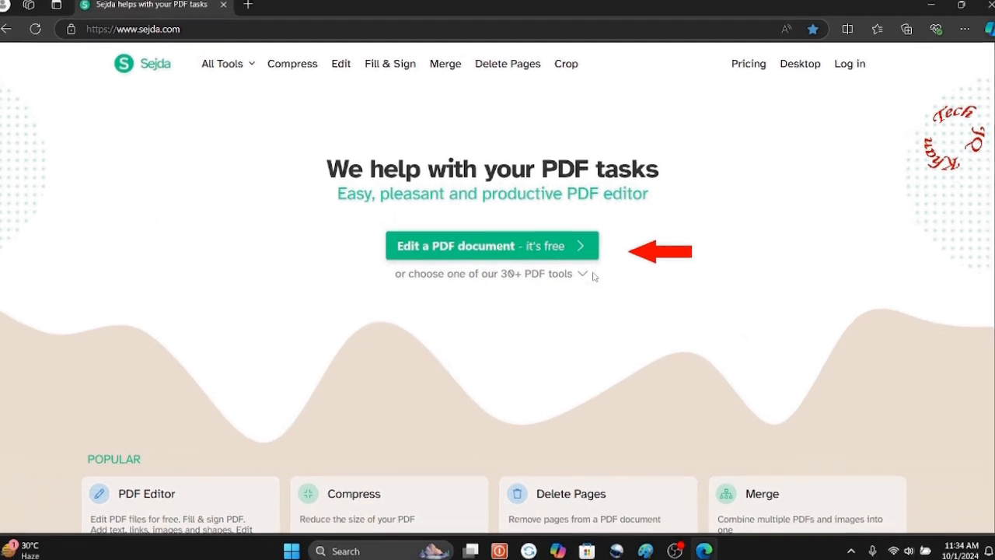
# Start editing a PDF document online and upload "pdf file 1 page" from the Desktop folder.
pyautogui.click(446, 247)
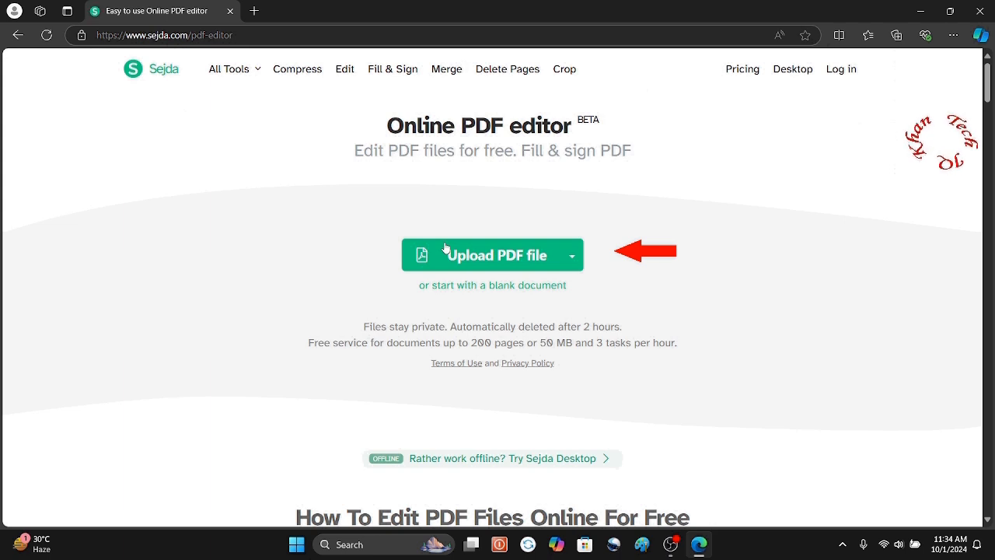
pyautogui.click(488, 257)
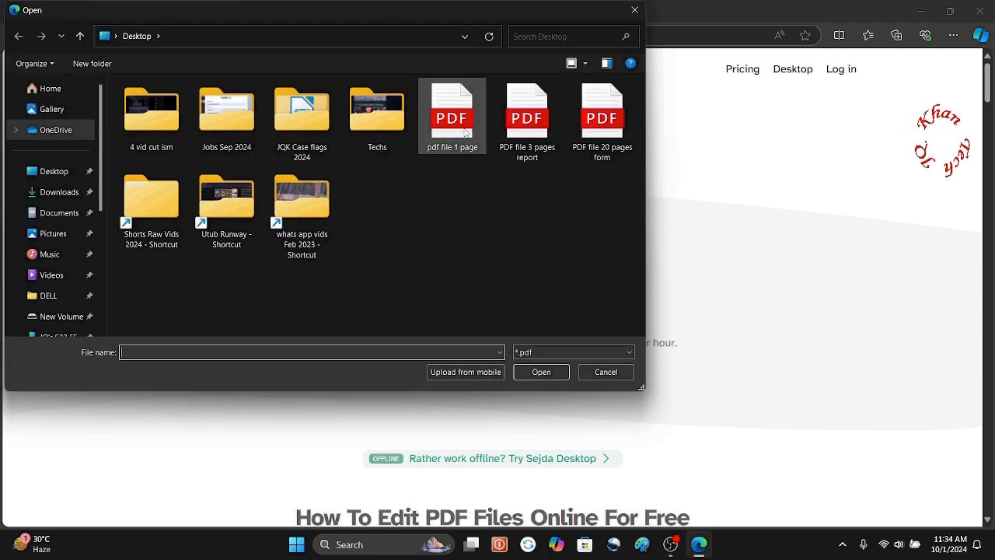
pyautogui.doubleClick(456, 116)
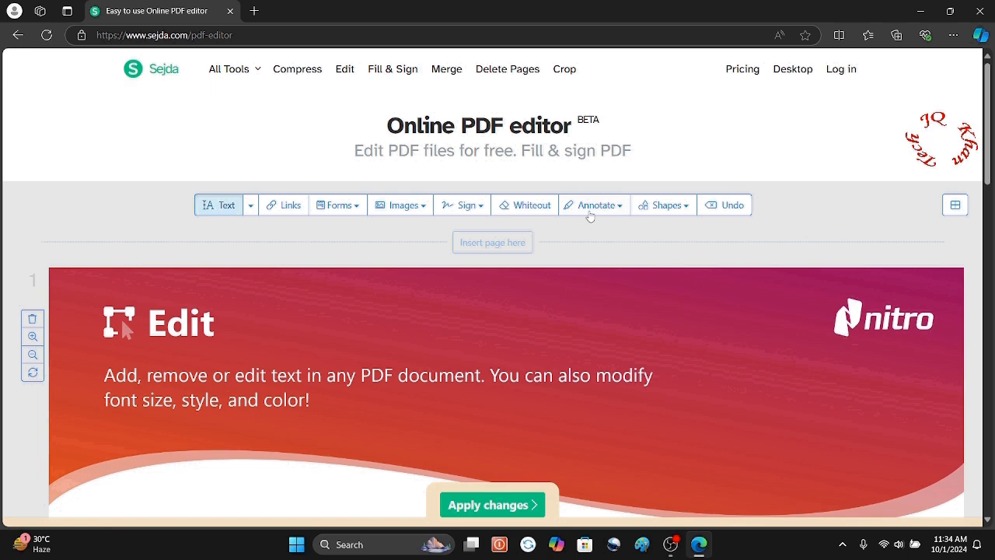
# Replace the "Step 1" label on the page with "Method 1".
pyautogui.scroll(-5, 594, 265)
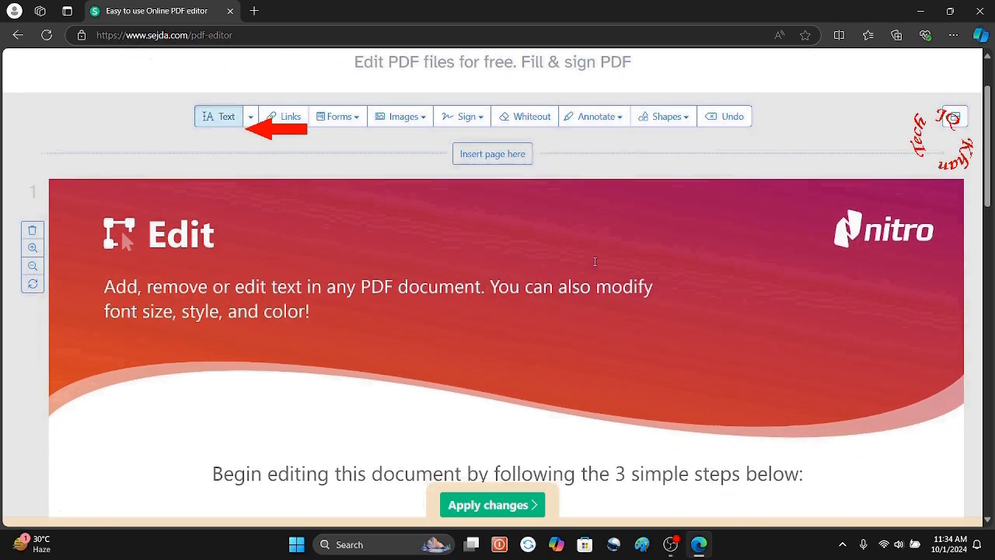
pyautogui.scroll(-2, 594, 261)
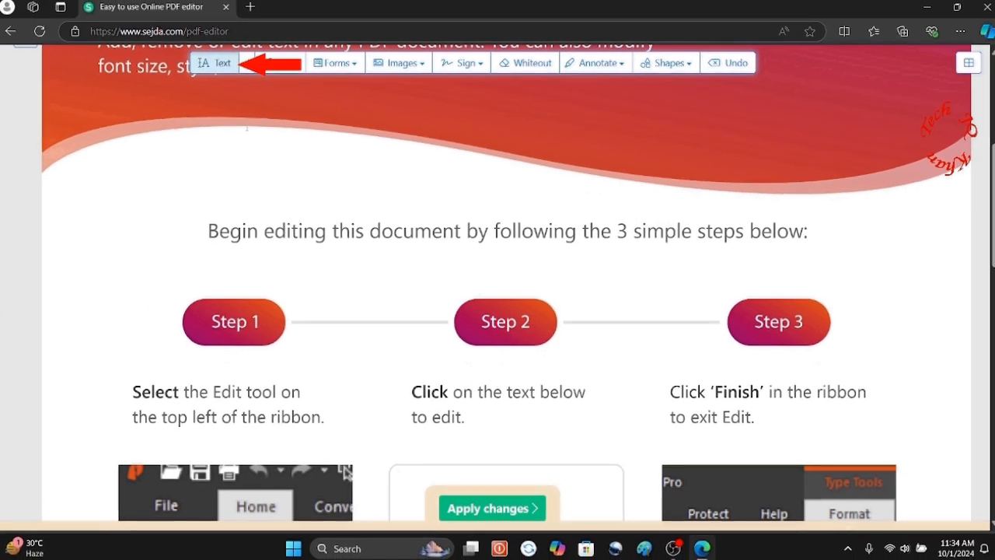
pyautogui.click(259, 320)
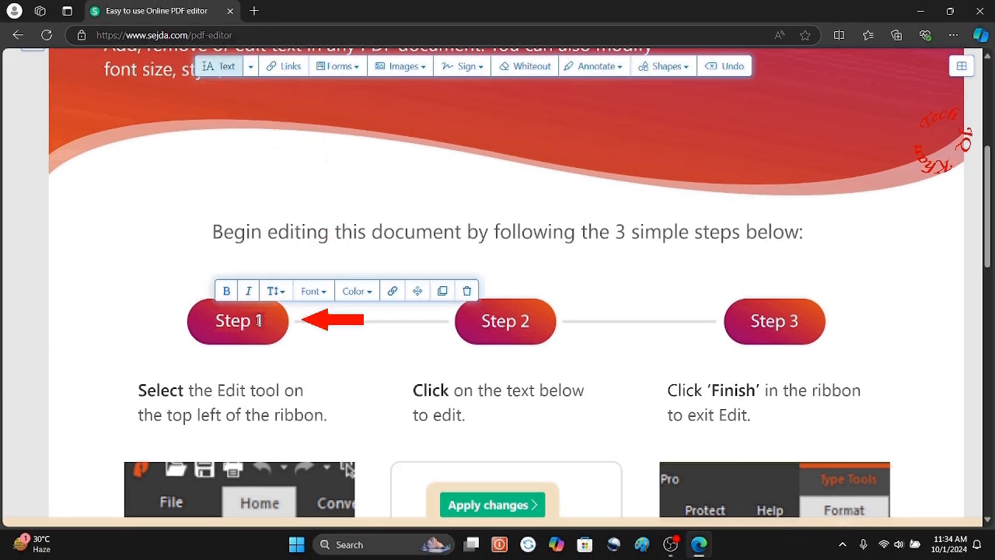
pyautogui.press('Delete')
pyautogui.write('Method 1')
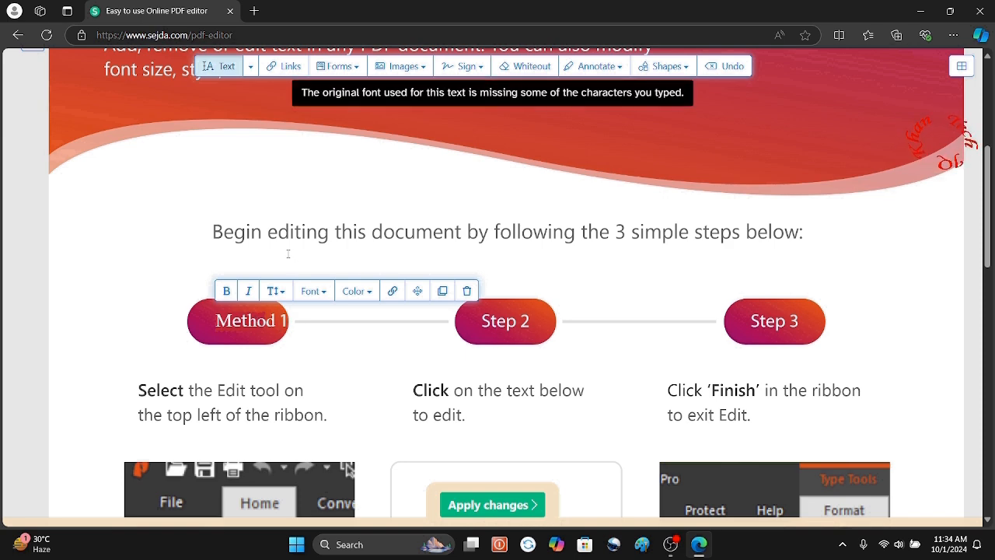
# Format the "Method 1" label in yellow DejaVu Sans and shift it left to fit inside its rounded shape.
pyautogui.click(317, 292)
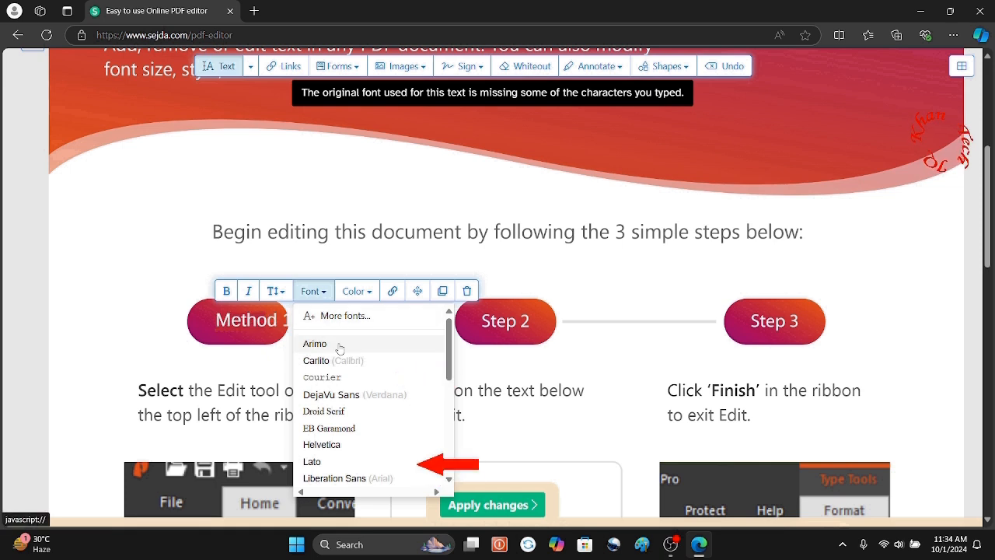
pyautogui.click(333, 401)
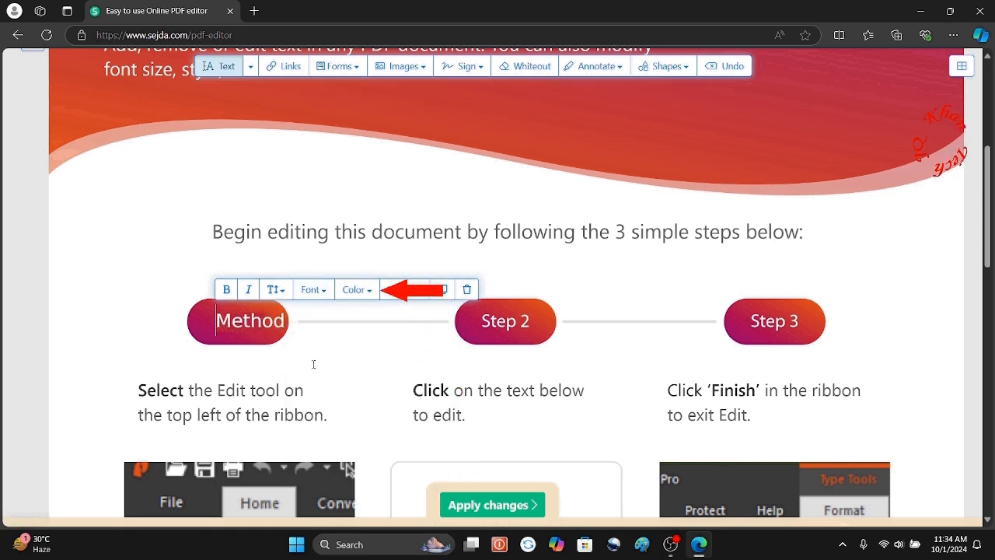
pyautogui.click(369, 294)
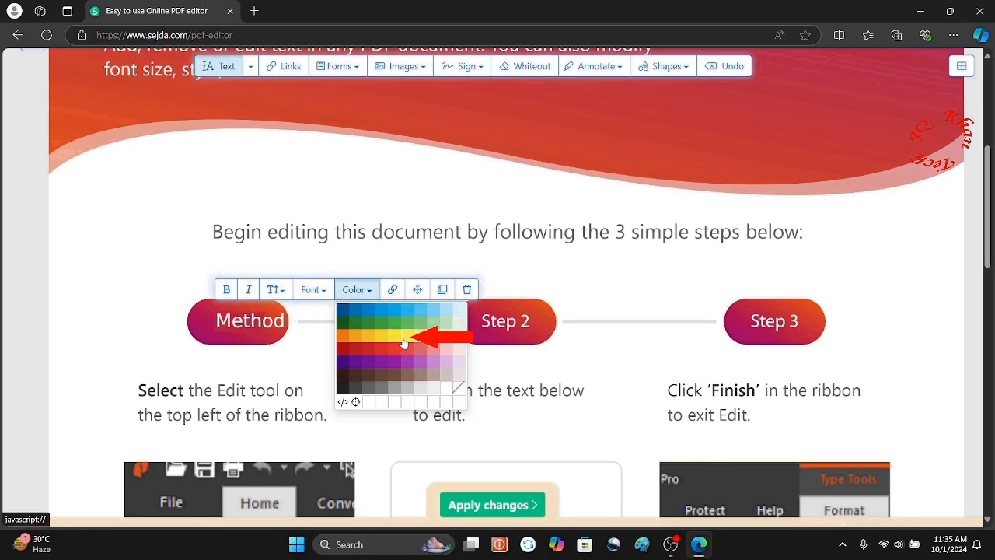
pyautogui.click(404, 341)
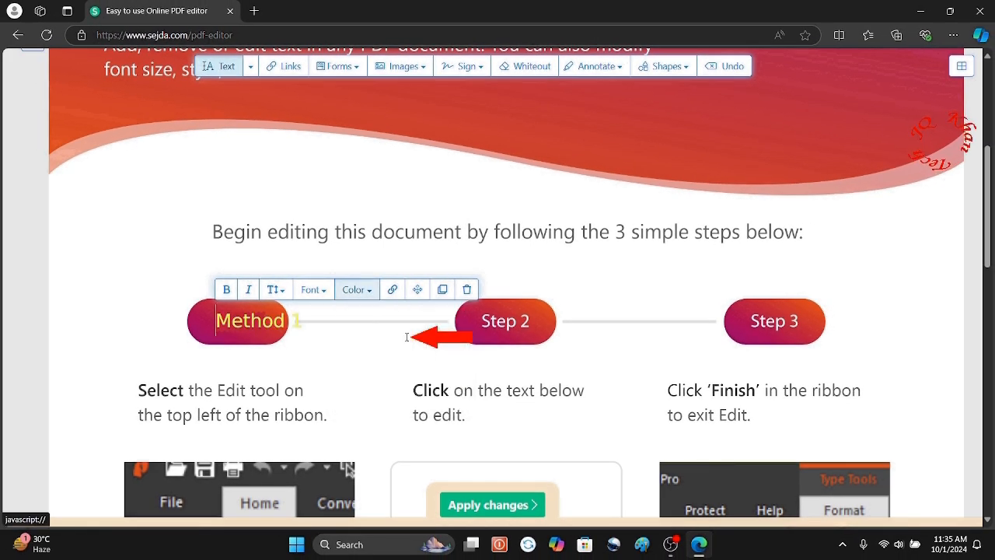
pyautogui.moveTo(256, 328); pyautogui.dragTo(233, 331)
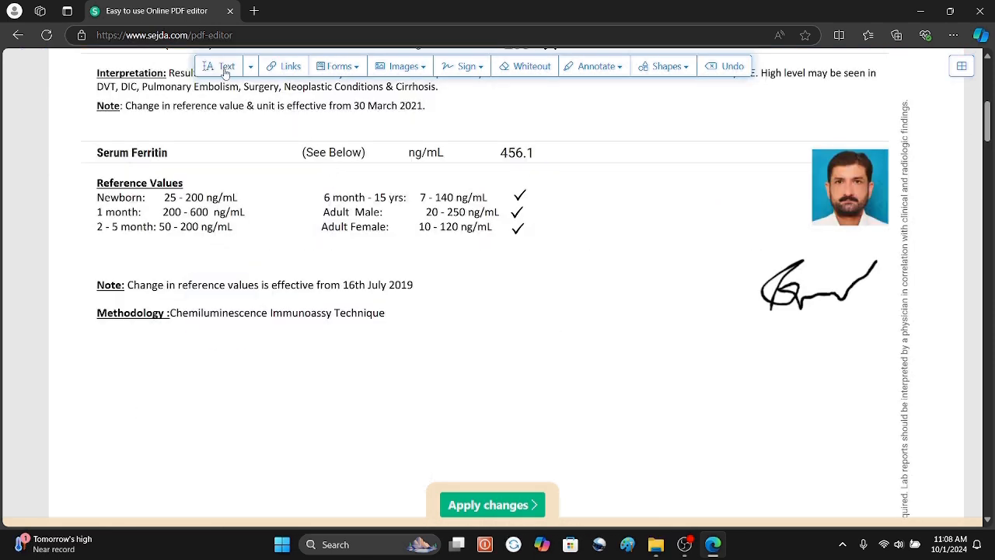
# Add a text box reading "JQ Khan Tech" in the blank area of the lab report.
pyautogui.click(224, 68)
pyautogui.click(549, 314)
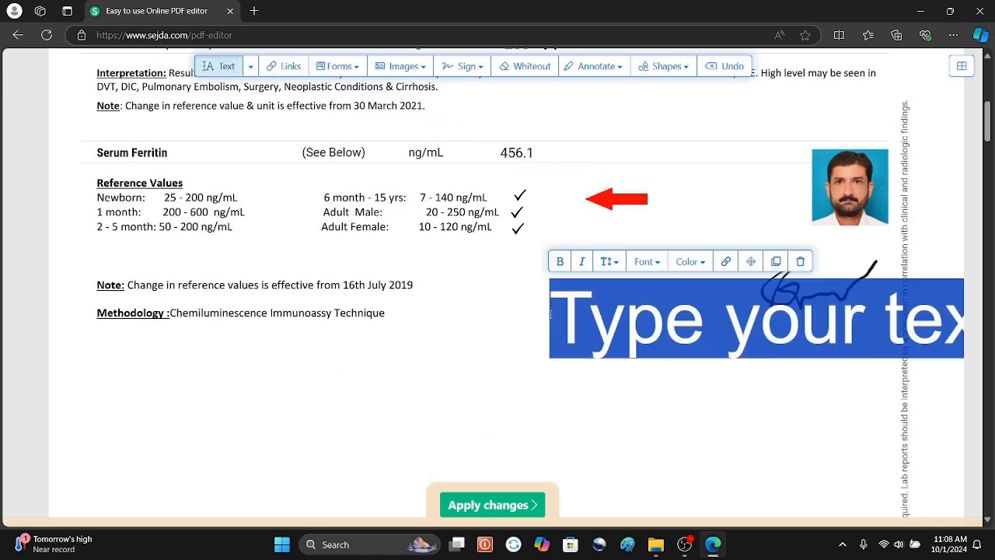
pyautogui.write('JQ')
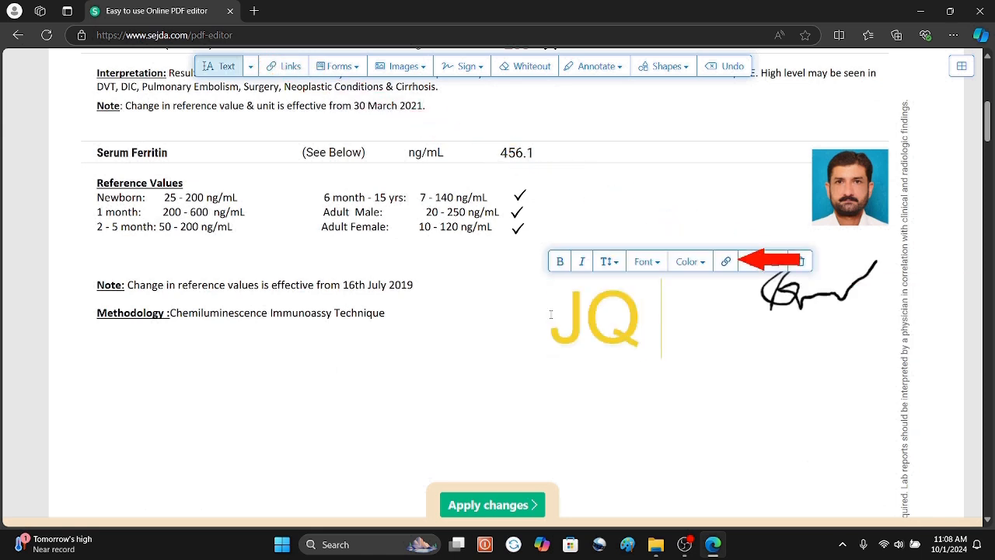
pyautogui.write(' Khan Tech')
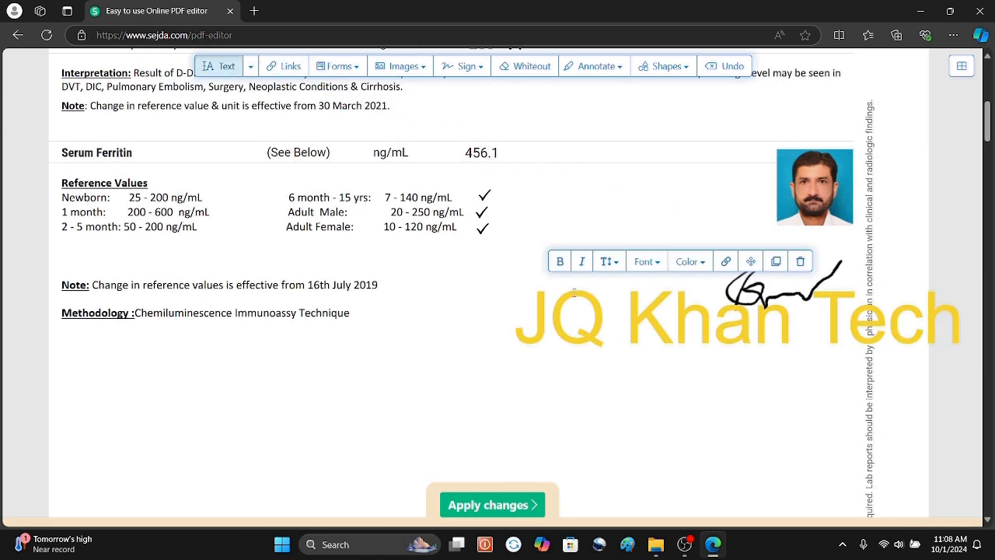
# Make the "JQ Khan Tech" text bold, italic and smaller, and move it below the Methodology line.
pyautogui.moveTo(535, 314); pyautogui.dragTo(923, 326)
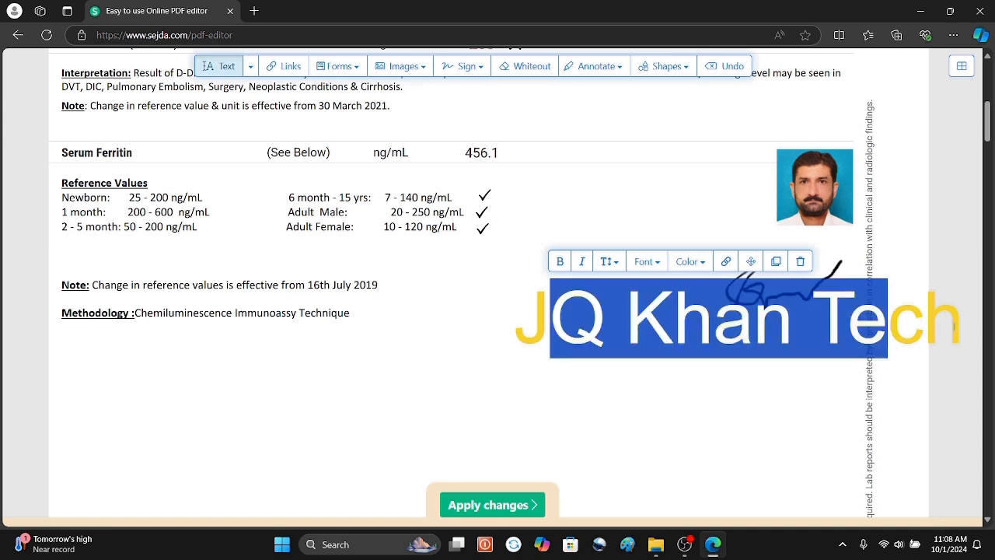
pyautogui.click(519, 342)
pyautogui.moveTo(513, 342); pyautogui.dragTo(236, 420)
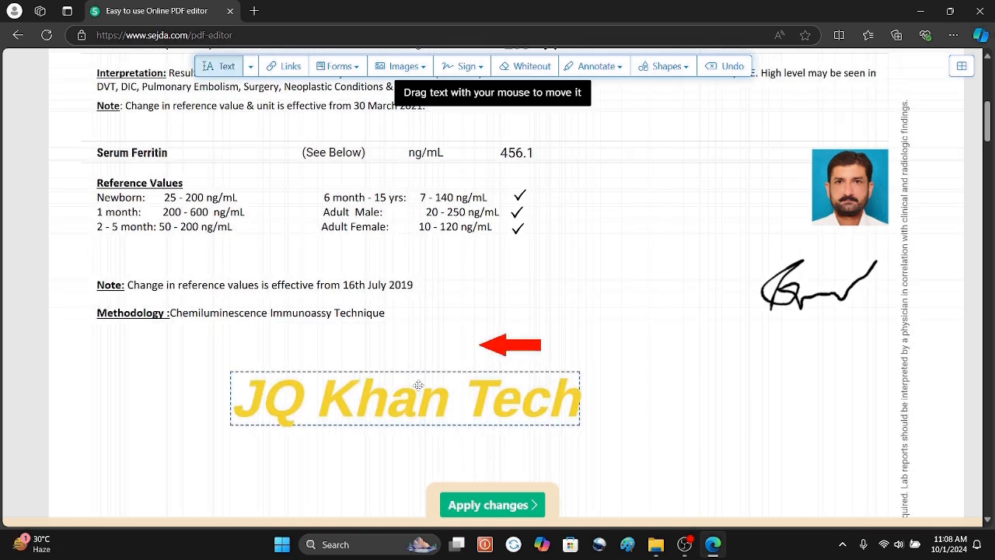
pyautogui.moveTo(418, 386); pyautogui.dragTo(465, 386)
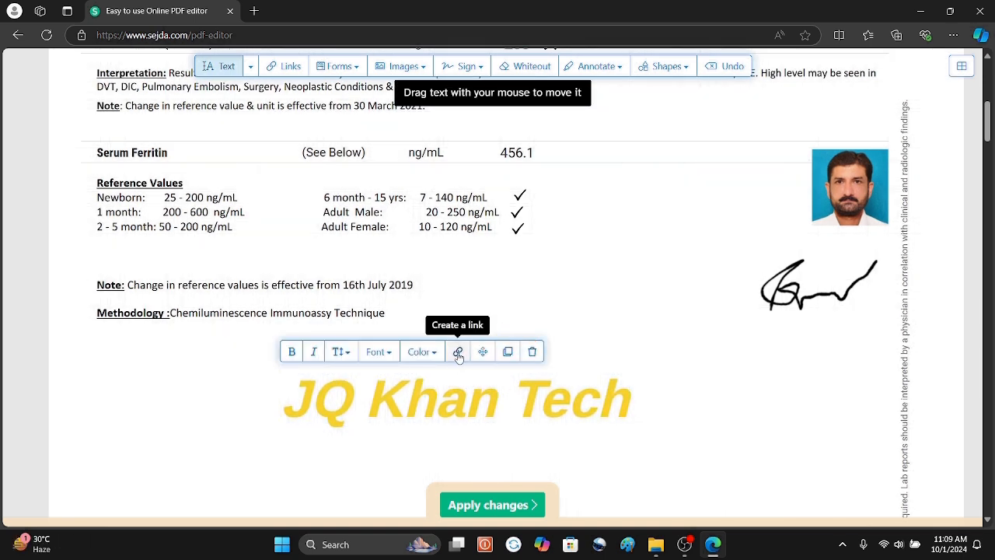
pyautogui.click(458, 352)
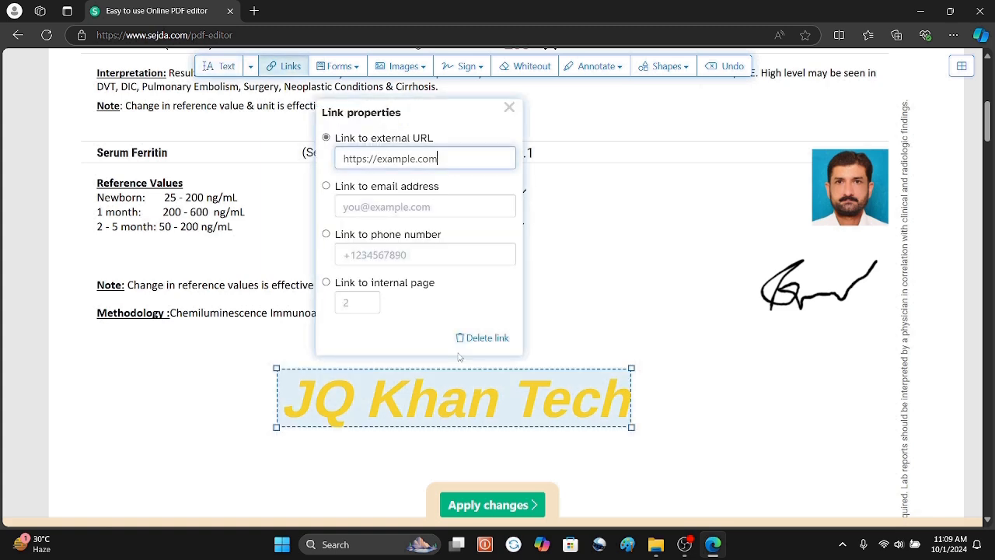
pyautogui.moveTo(453, 153); pyautogui.dragTo(326, 164)
pyautogui.write('www')
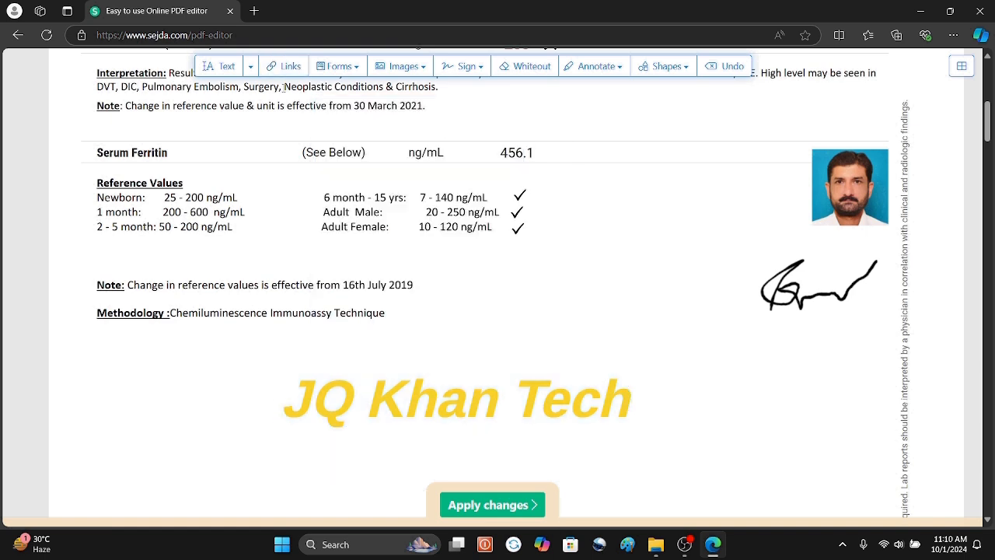
# Draw another link area to the right of the "JQ Khan Tech" text and apply the changes.
pyautogui.click(289, 67)
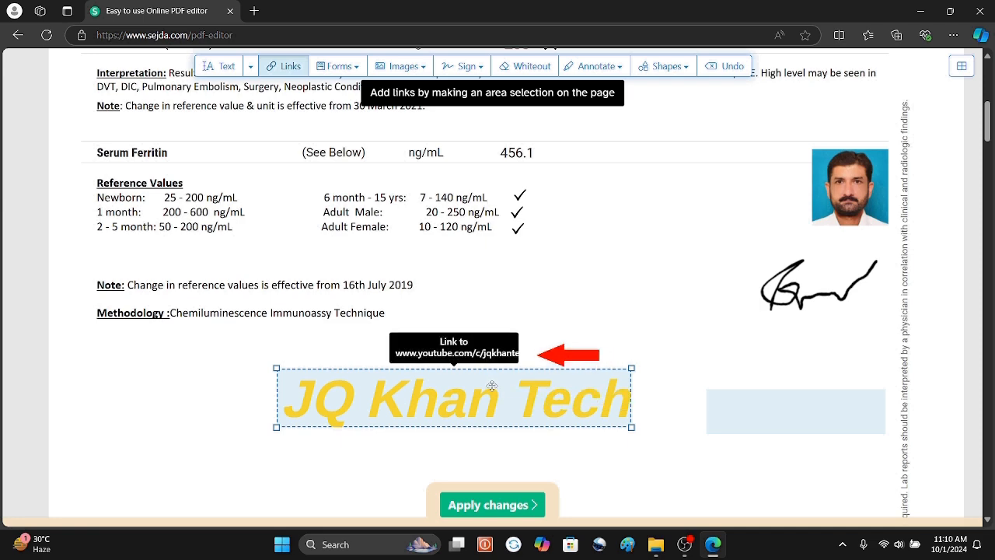
pyautogui.click(481, 504)
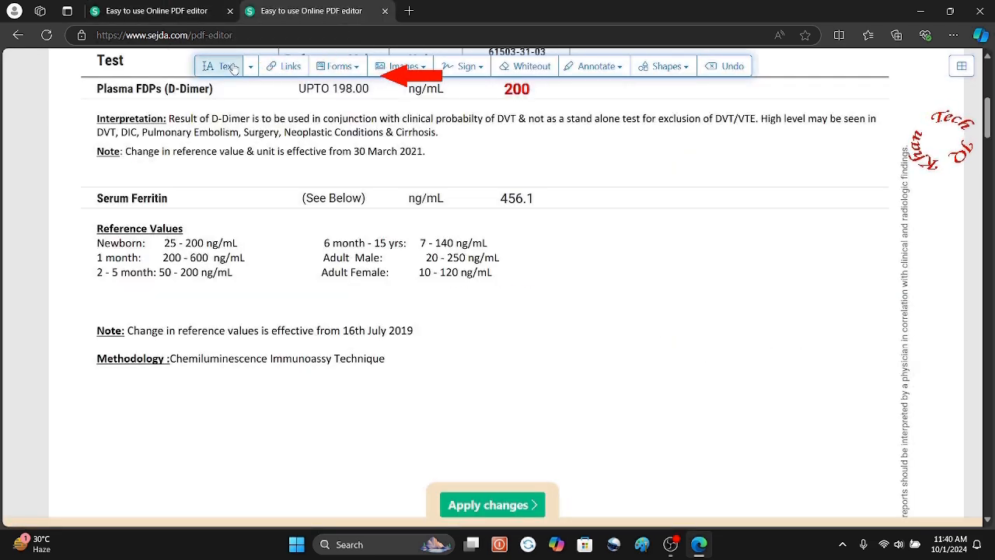
# Set the Plasma FDPs (D-Dimer) result to 9000 and delete the text after the lower Note label.
pyautogui.click(516, 88)
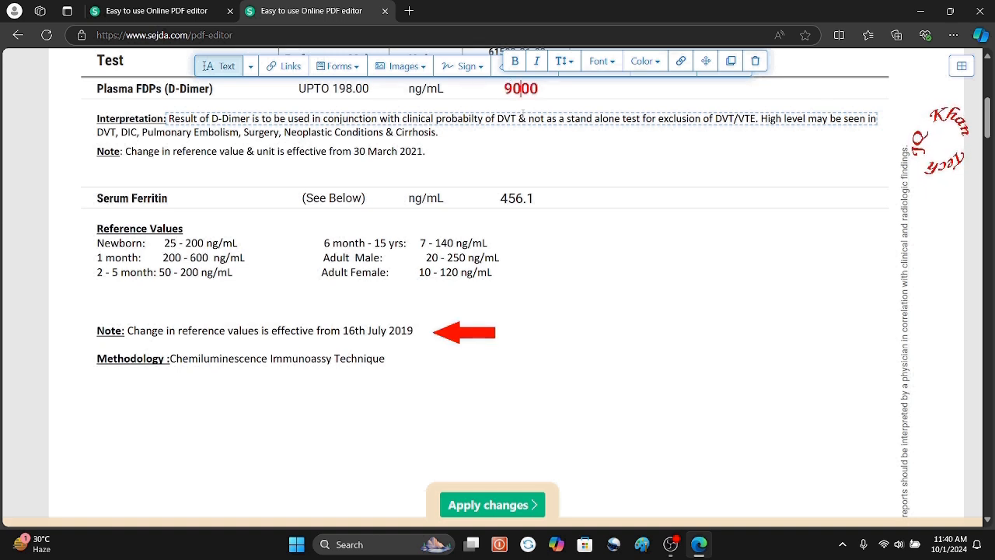
pyautogui.click(338, 330)
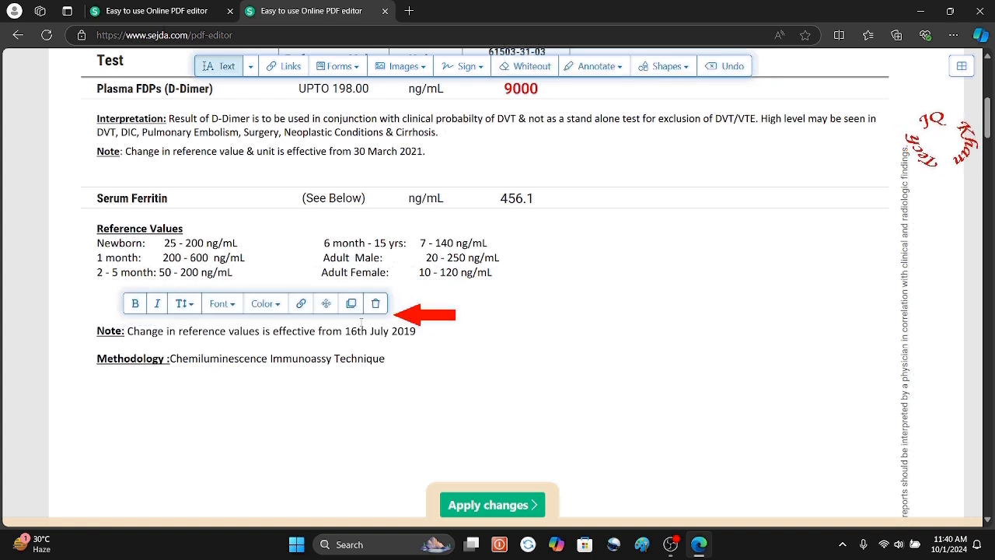
pyautogui.click(376, 304)
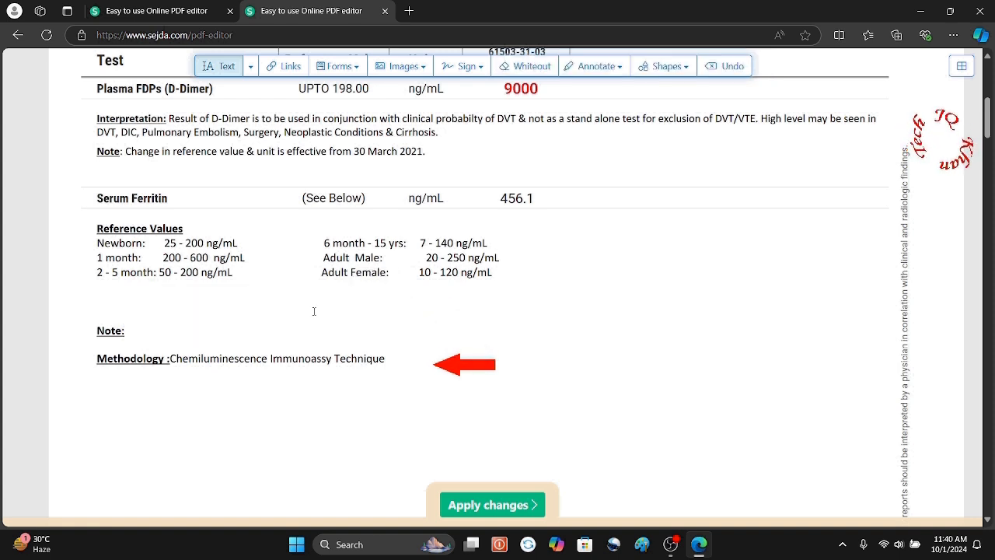
# Select the "Chemiluminescence Immunoassy Technique" text after the Methodology label for replacement.
pyautogui.click(216, 361)
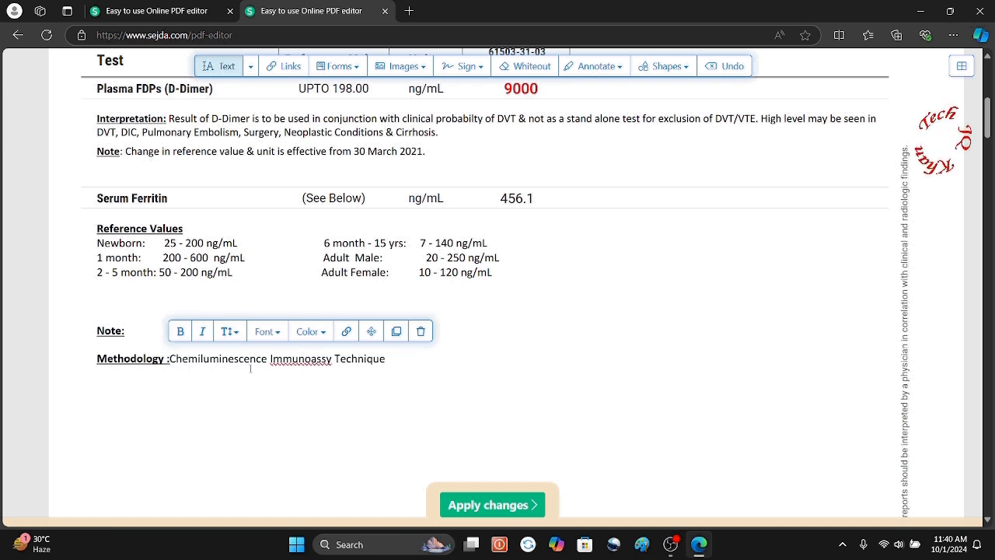
pyautogui.hotkey('shift', 'Right')
pyautogui.hotkey('shift', 'Right')
pyautogui.hotkey('shift', 'Right')
pyautogui.hotkey('shift', 'Right')
pyautogui.hotkey('shift', 'Right')
pyautogui.hotkey('shift', 'Right')
pyautogui.hotkey('shift', 'Right')
pyautogui.hotkey('shift', 'Right')
pyautogui.hotkey('shift', 'Right')
pyautogui.hotkey('shift', 'Right')
pyautogui.hotkey('shift', 'Right')
pyautogui.hotkey('shift', 'Right')
pyautogui.hotkey('shift', 'Right')
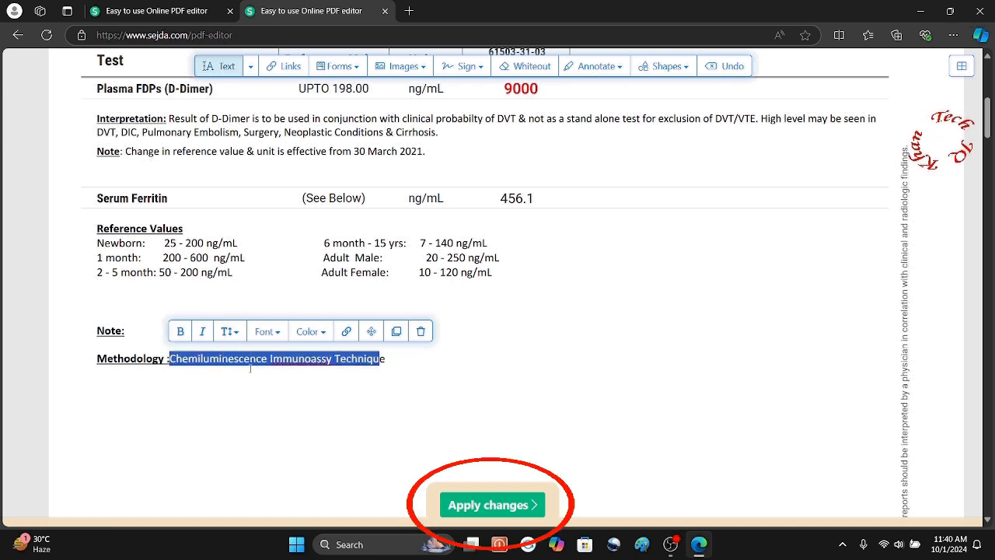
pyautogui.write('0')
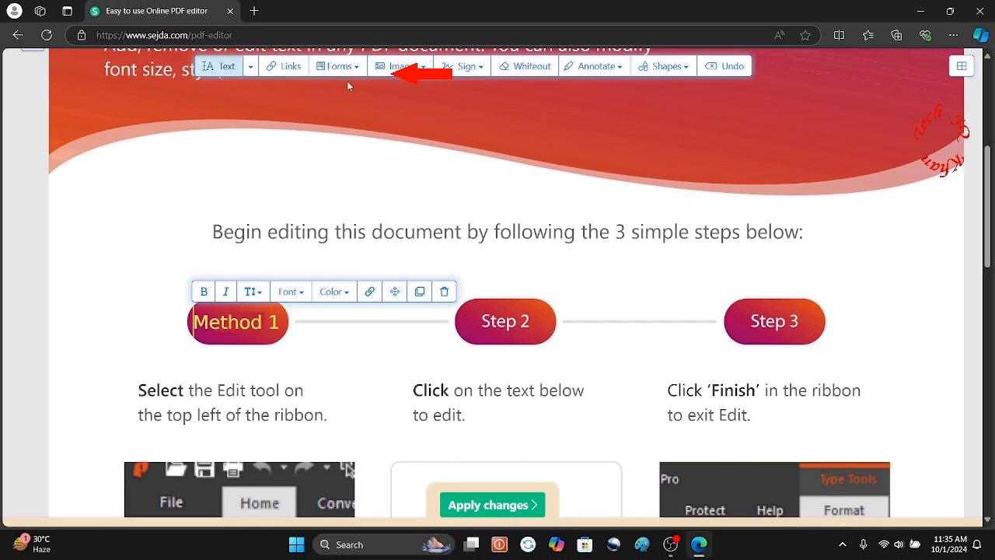
# Place X form symbols after both lines of the "quick brown fox" text and above the lower Step 1 label.
pyautogui.click(355, 68)
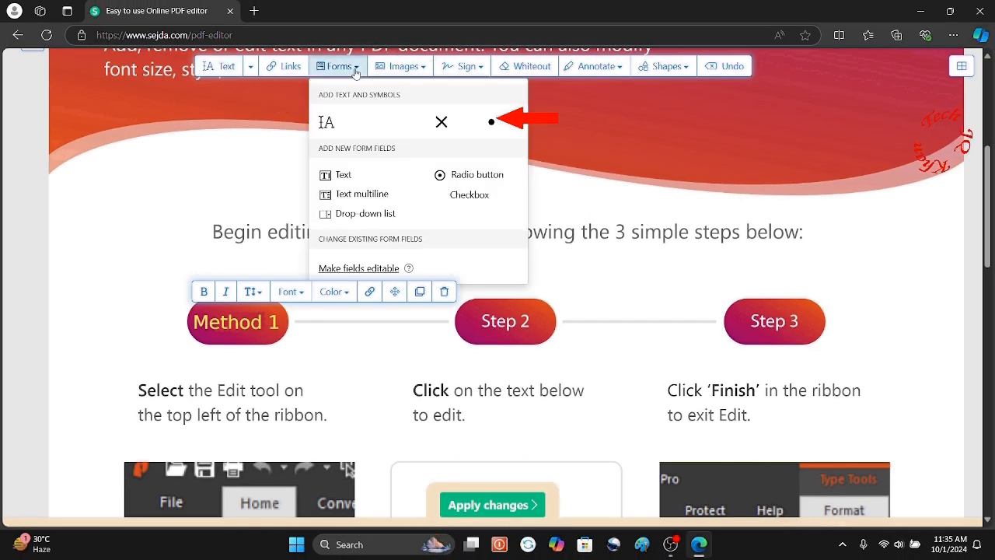
pyautogui.click(441, 122)
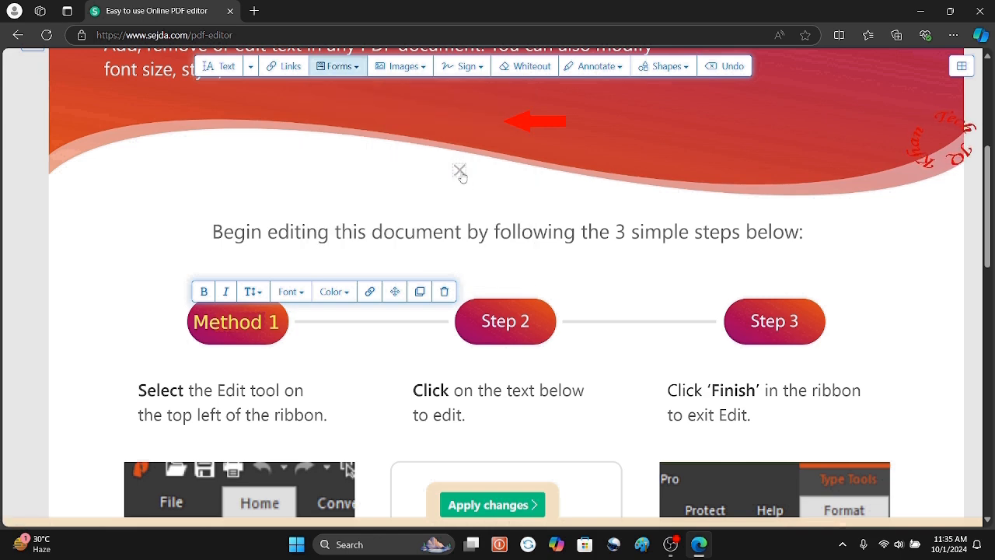
pyautogui.scroll(-3, 468, 188)
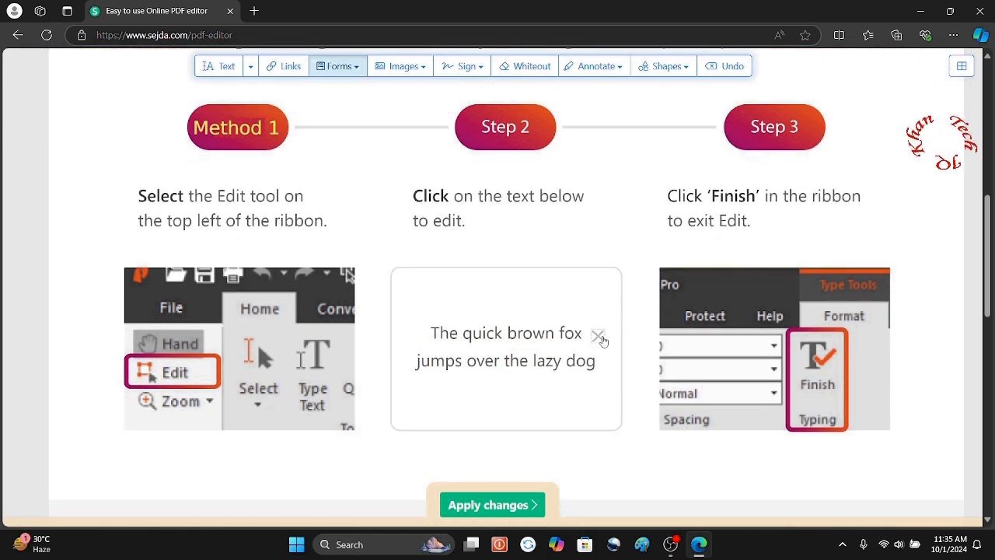
pyautogui.click(603, 338)
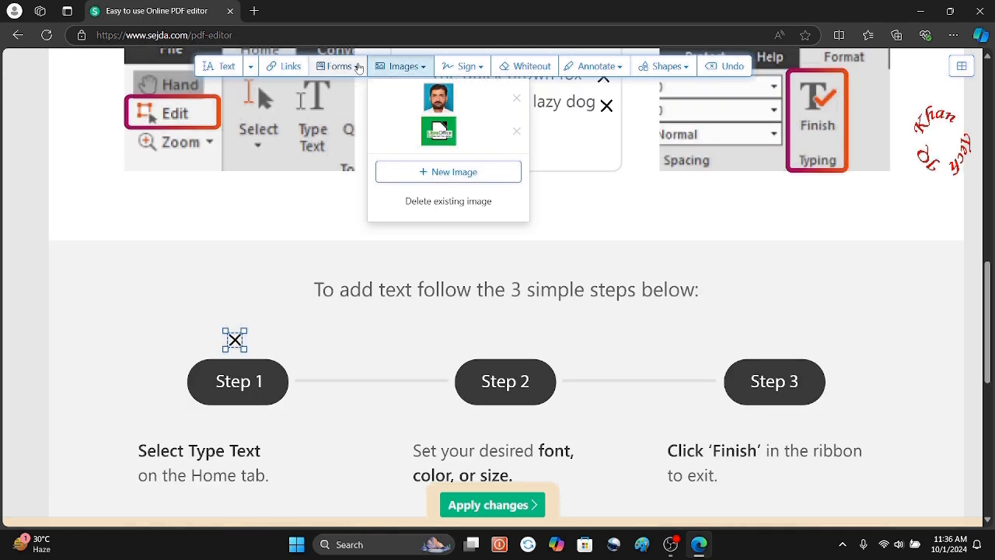
# Place check mark form symbols above the lower Step 2 and Step 3 labels and apply the changes.
pyautogui.click(355, 67)
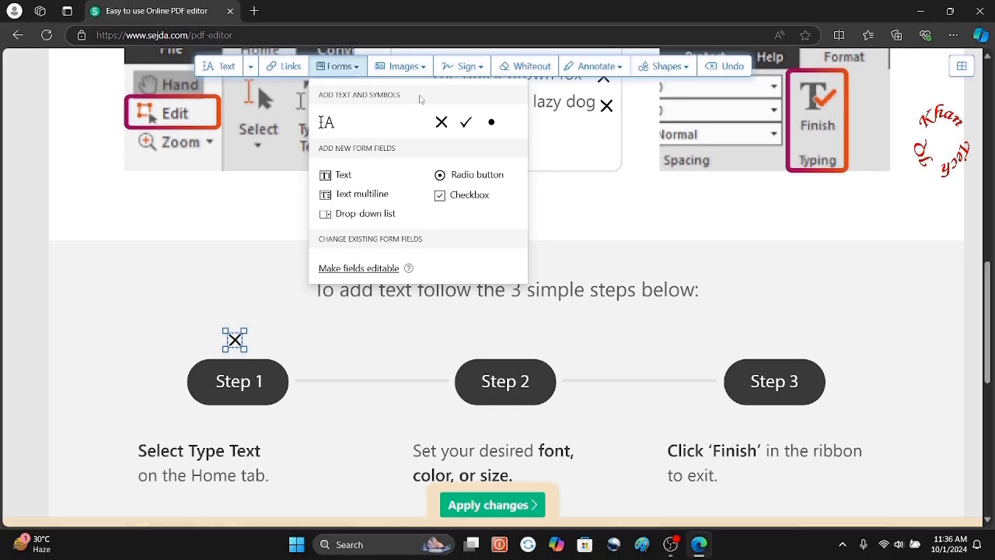
pyautogui.click(468, 124)
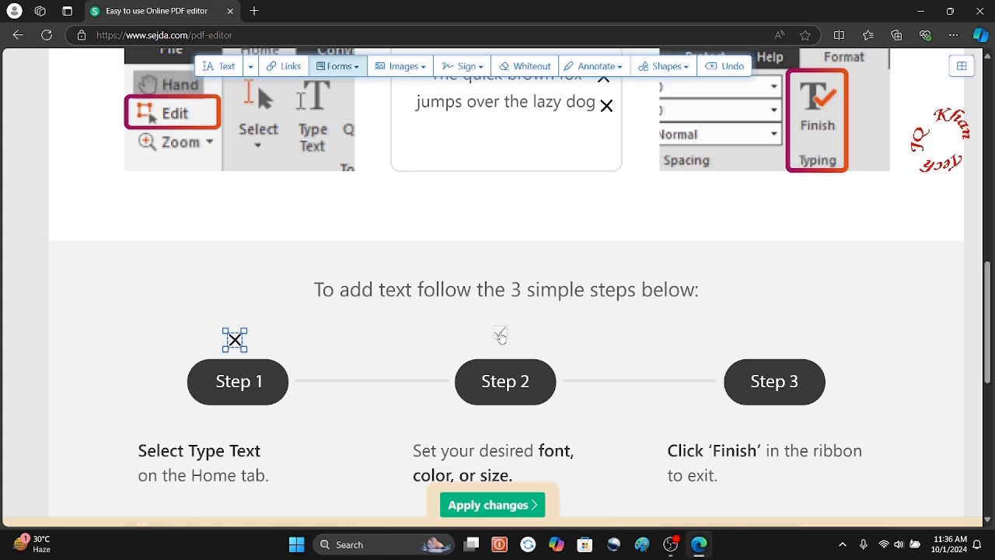
pyautogui.click(499, 334)
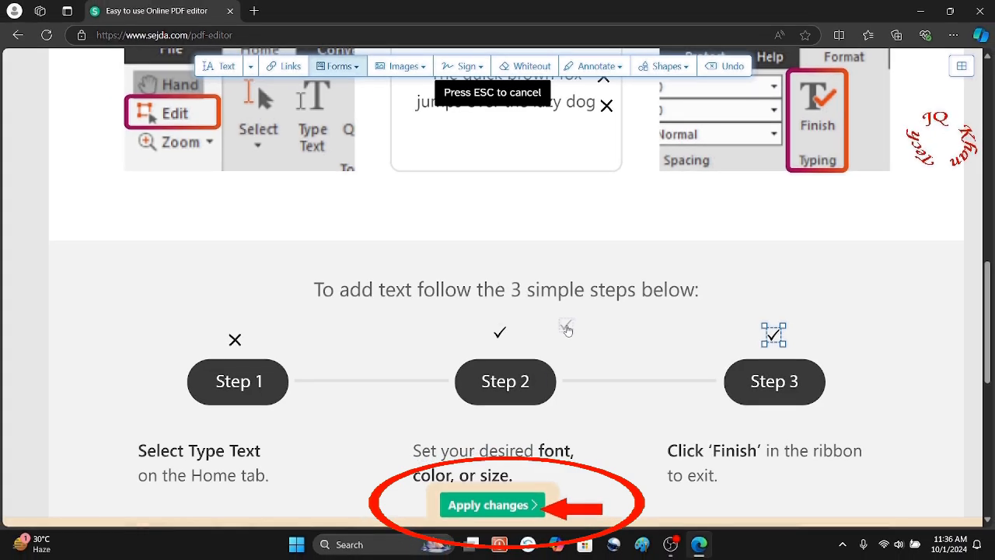
pyautogui.click(491, 505)
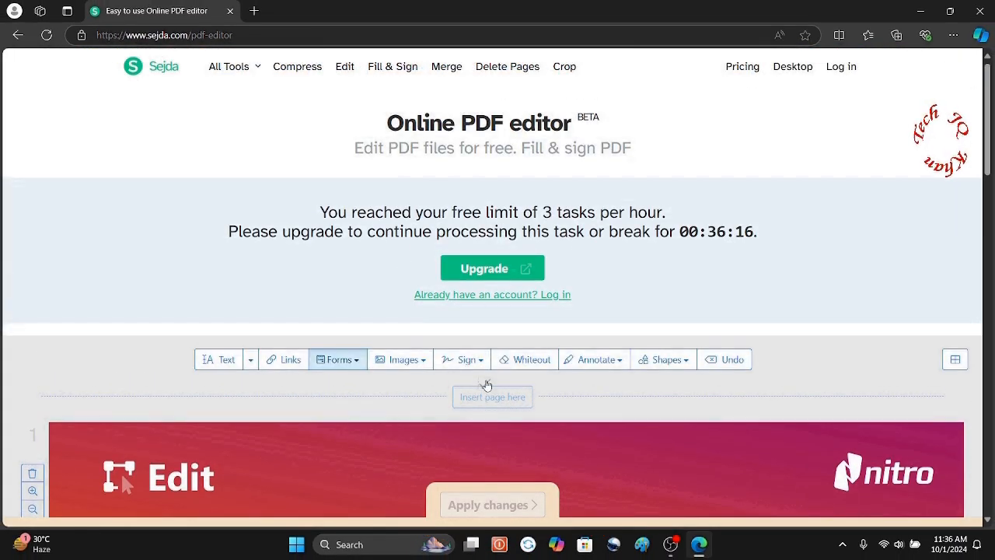
# Insert a new portrait photo over the picture beneath the "Click 'Finish'" text and shrink it to fit that picture's height.
pyautogui.scroll(-10, 488, 382)
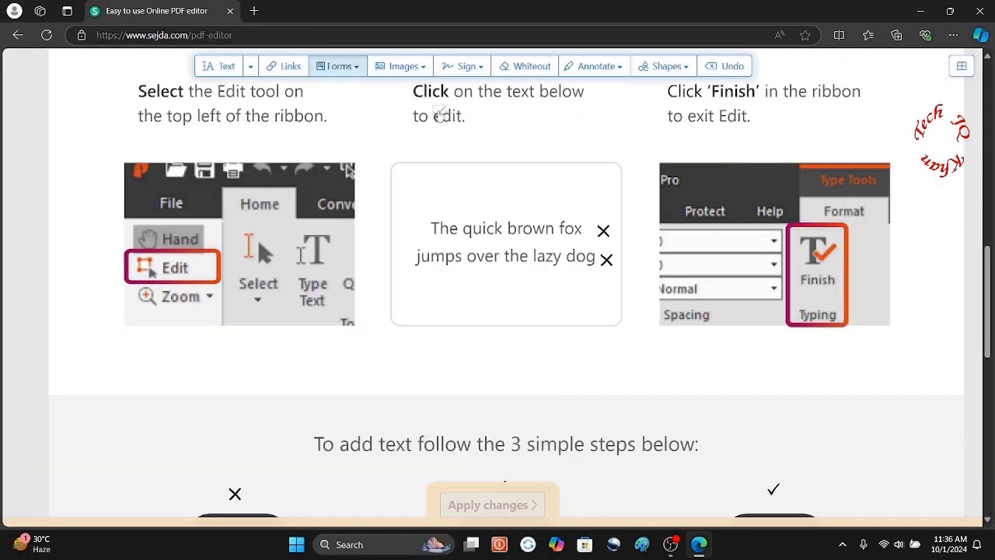
pyautogui.click(428, 68)
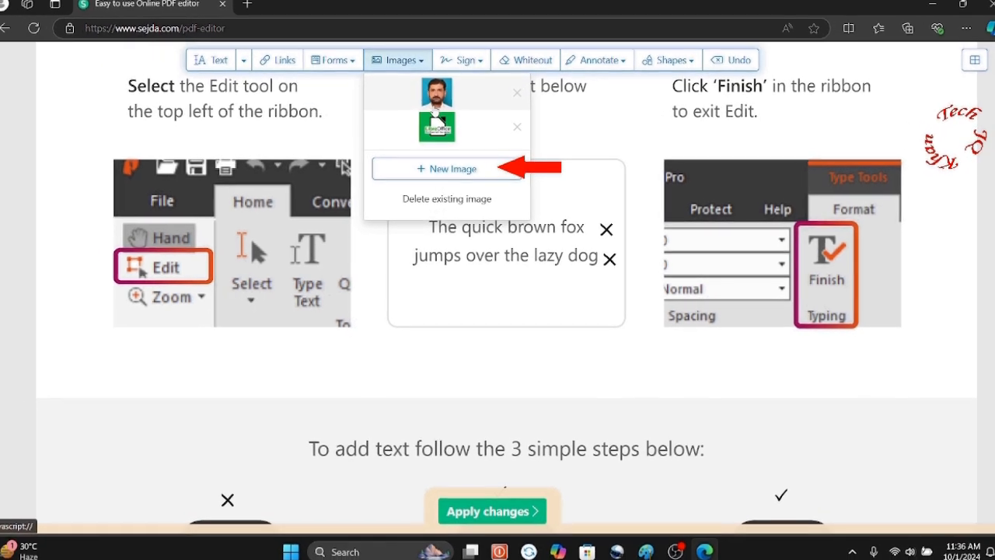
pyautogui.click(454, 172)
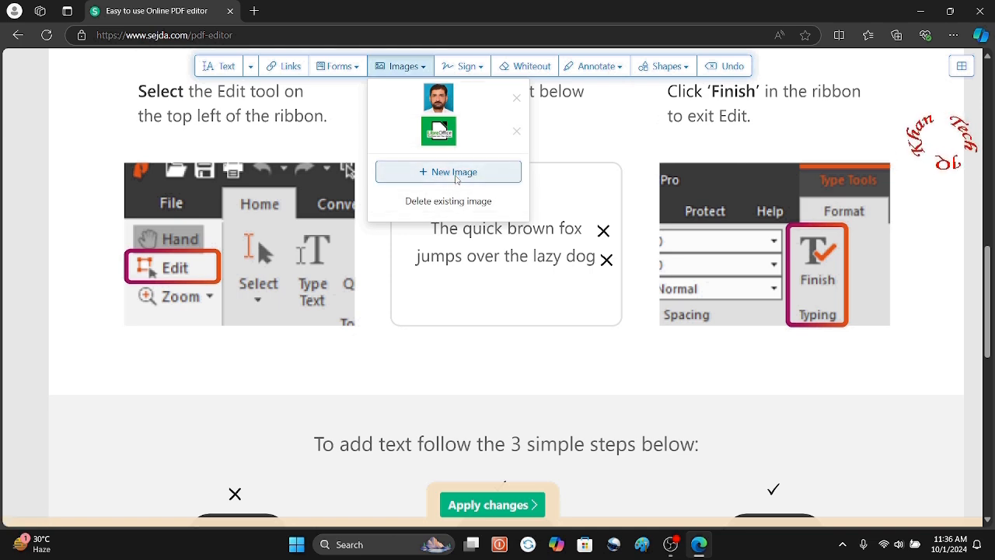
pyautogui.doubleClick(226, 118)
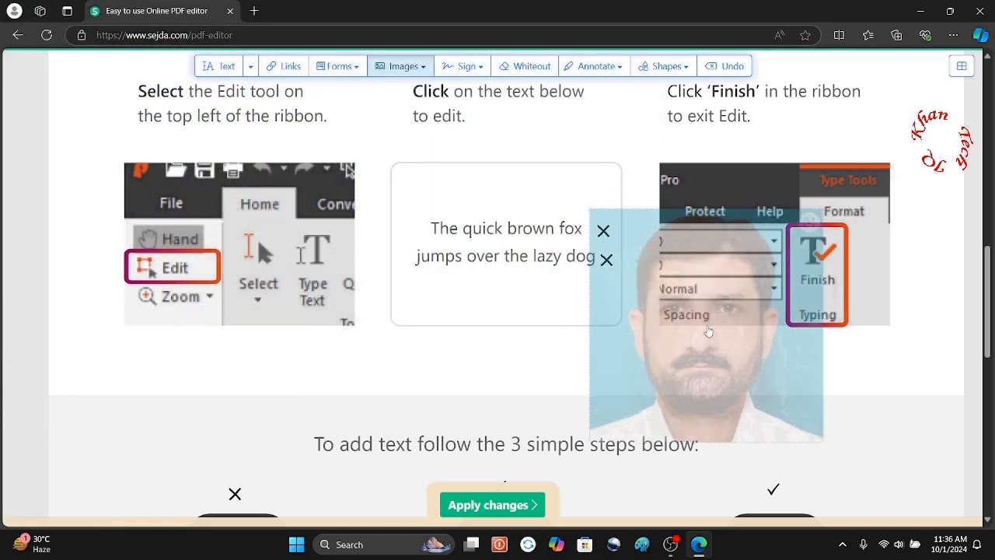
pyautogui.click(775, 266)
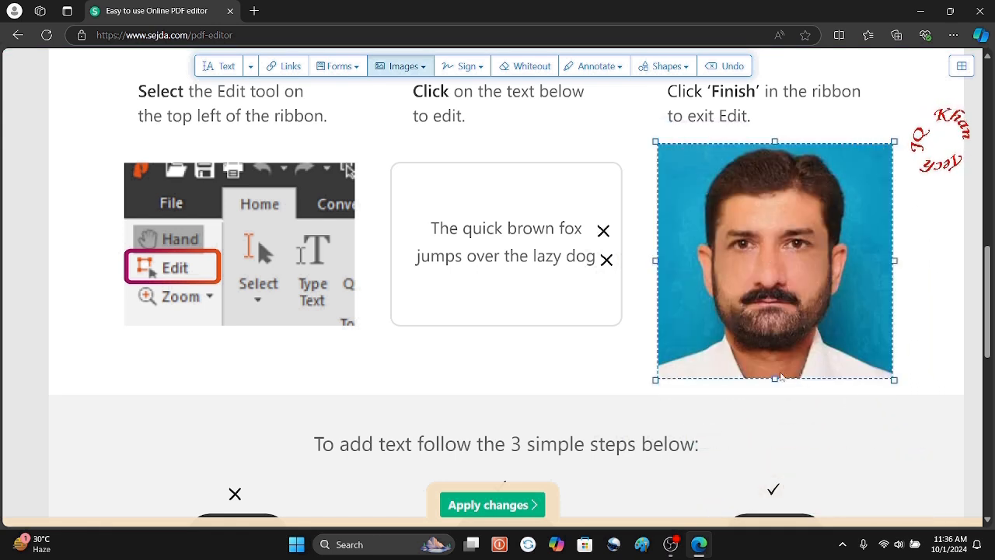
pyautogui.moveTo(656, 379); pyautogui.dragTo(660, 330)
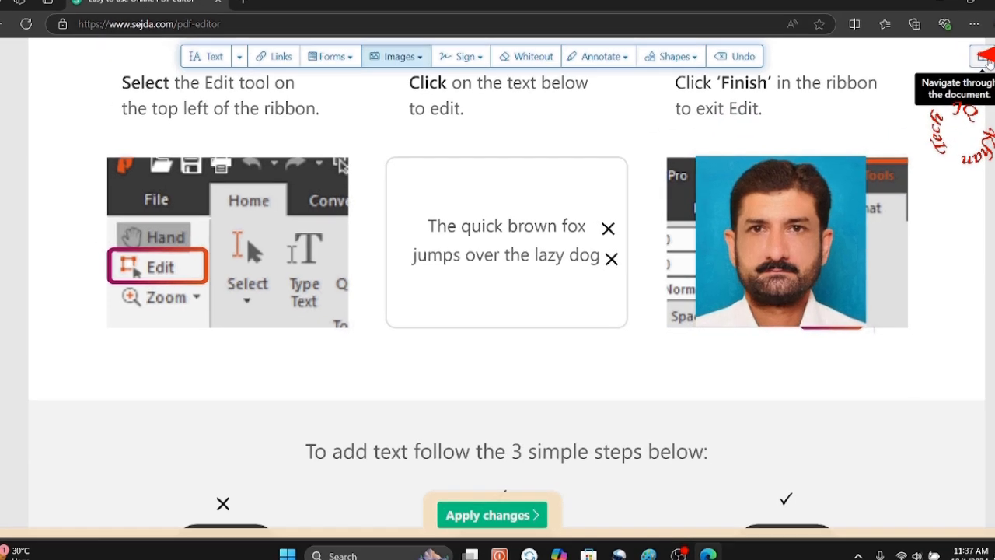
# Open the document's page thumbnail navigation and close it again.
pyautogui.click(965, 66)
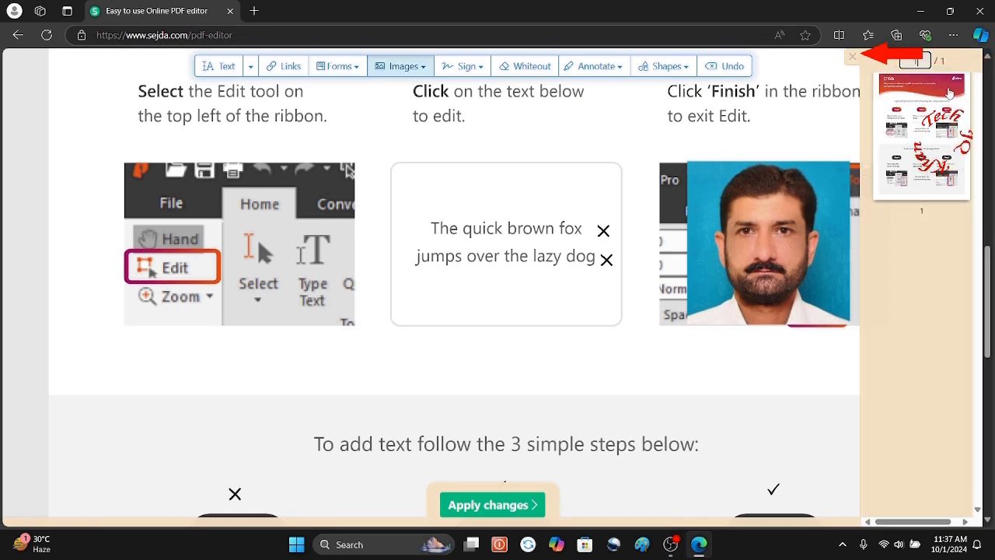
pyautogui.click(851, 58)
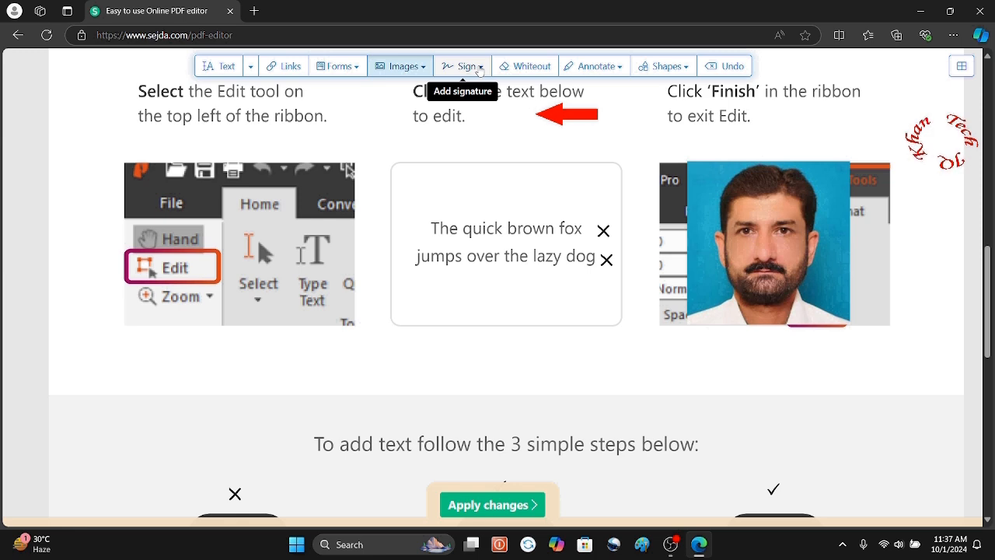
# Create a new hand-drawn signature in black and place it directly below the portrait photo.
pyautogui.click(479, 68)
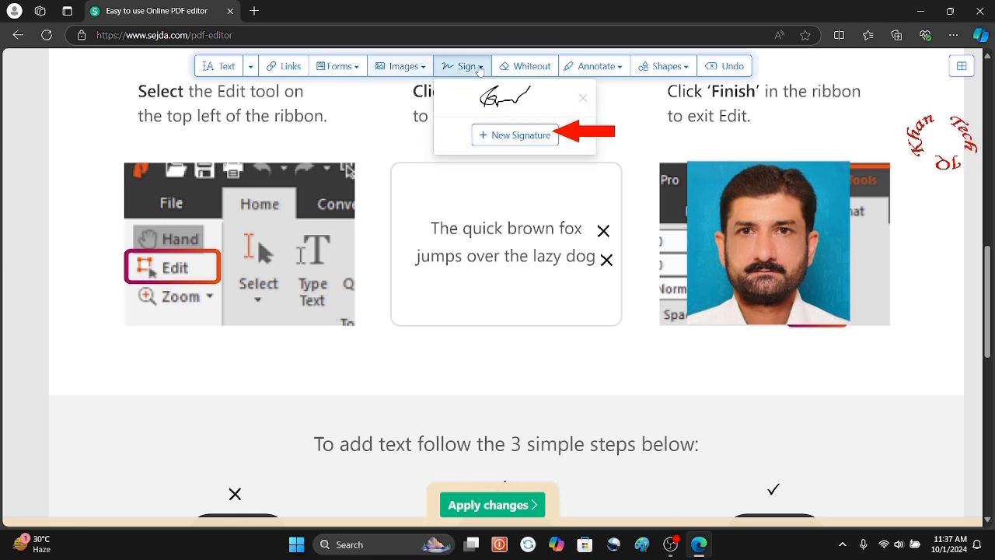
pyautogui.click(523, 136)
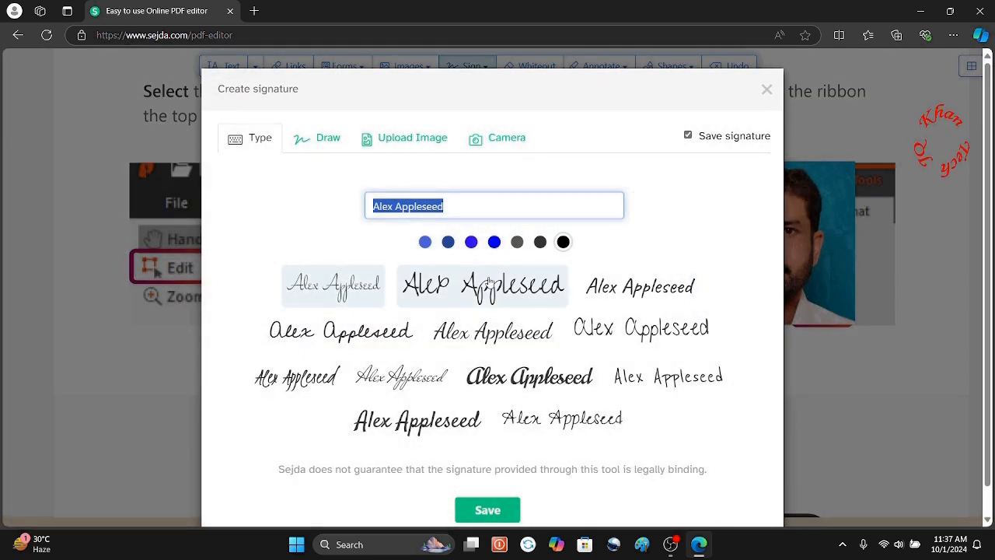
pyautogui.scroll(-1, 489, 280)
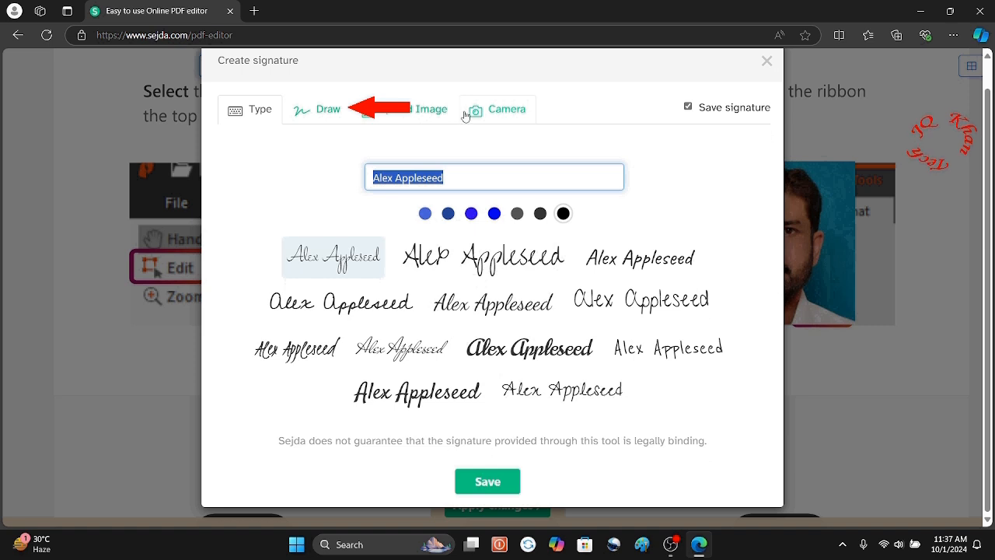
pyautogui.click(327, 117)
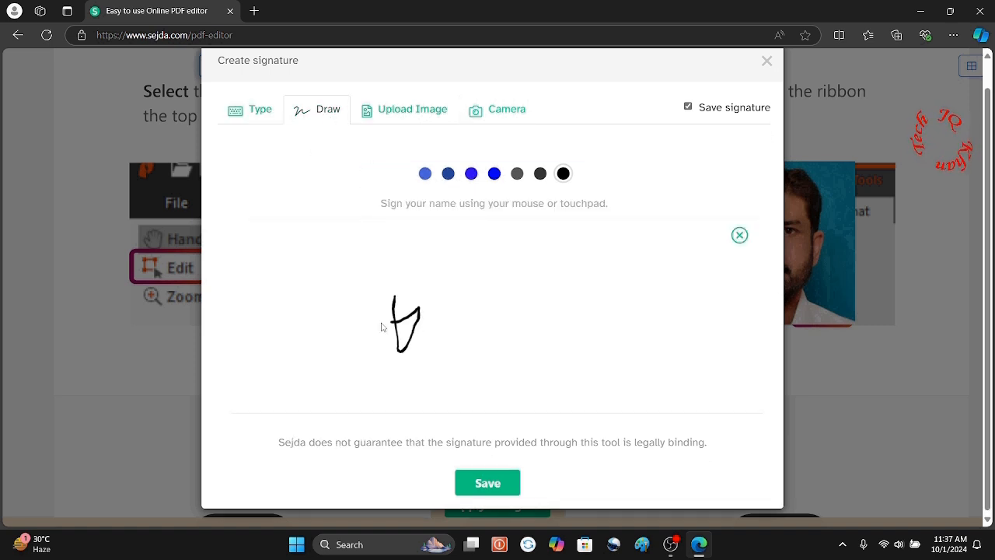
pyautogui.moveTo(504, 305); pyautogui.dragTo(545, 309)
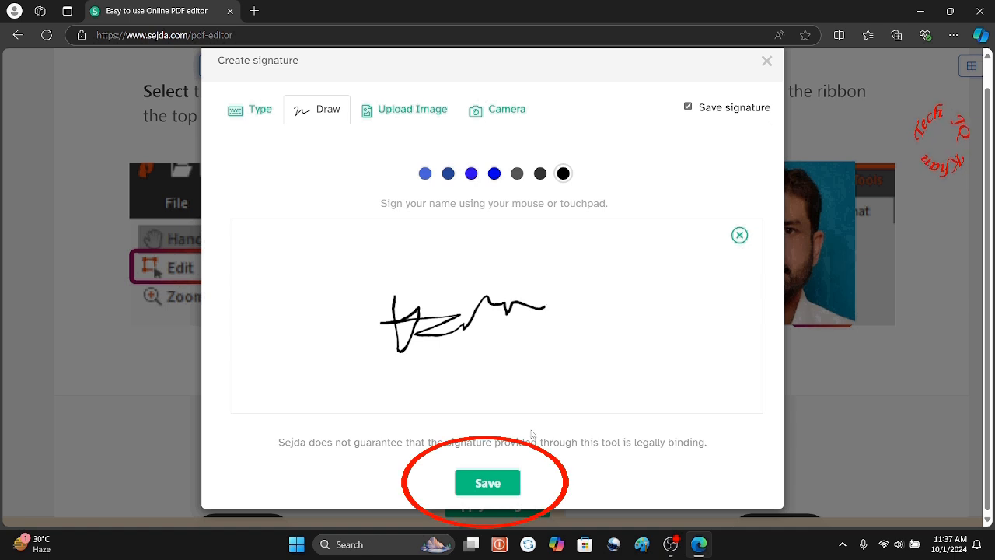
pyautogui.click(494, 483)
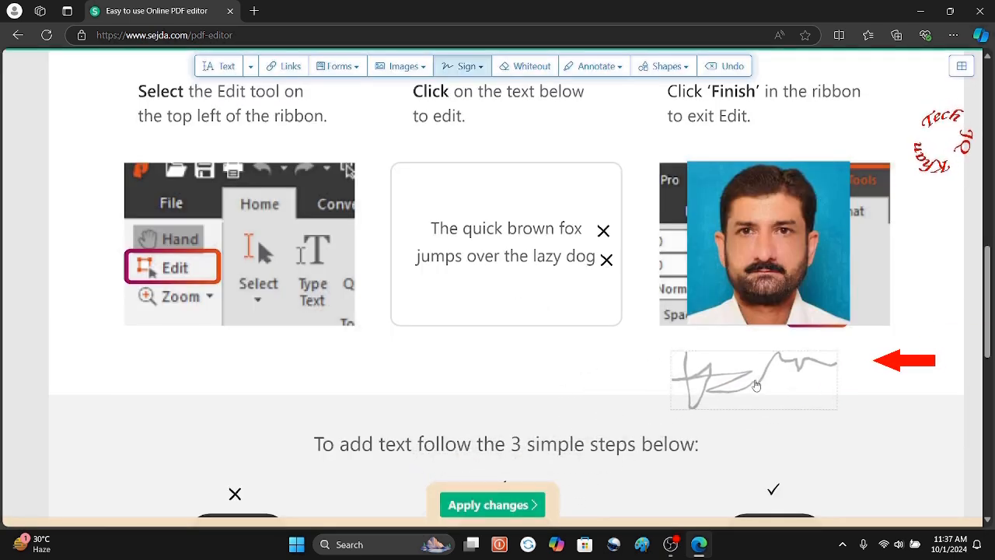
pyautogui.click(766, 372)
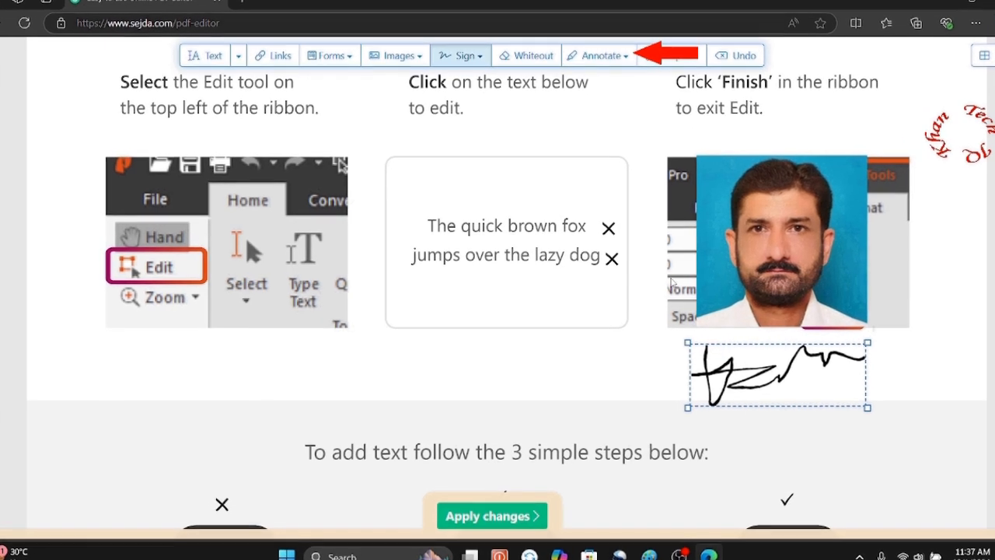
pyautogui.click(536, 142)
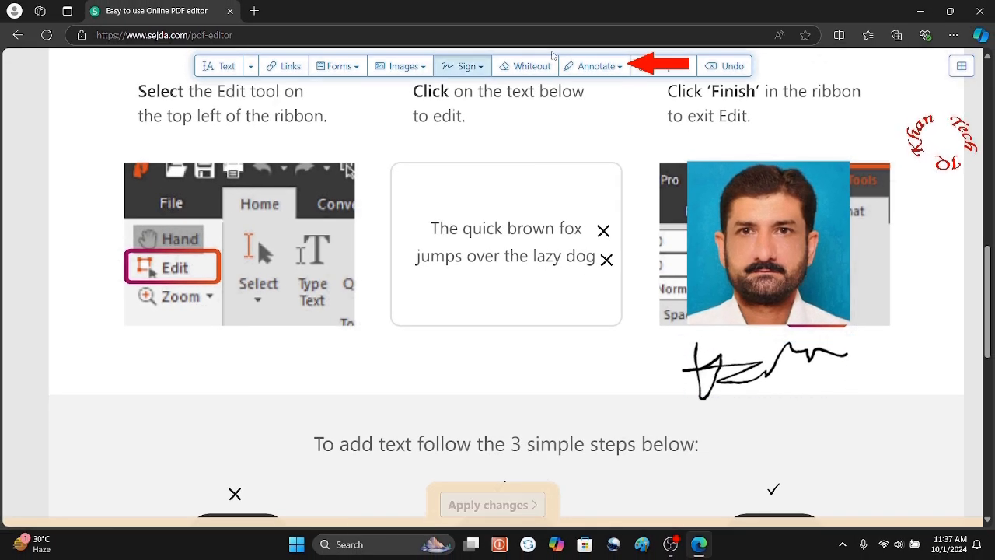
# Underline the text "Click on the text below to edit" in red with the text annotation tool.
pyautogui.click(620, 69)
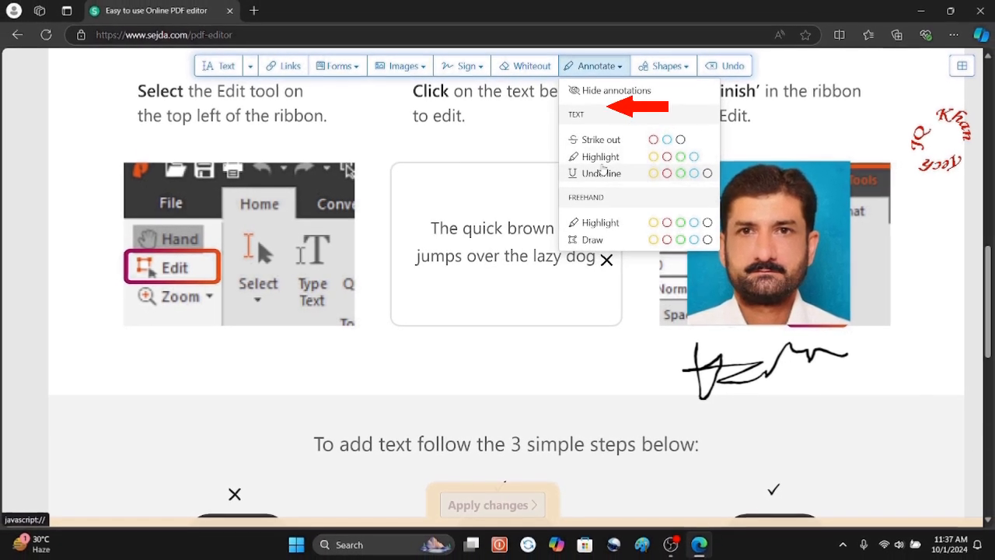
pyautogui.click(603, 174)
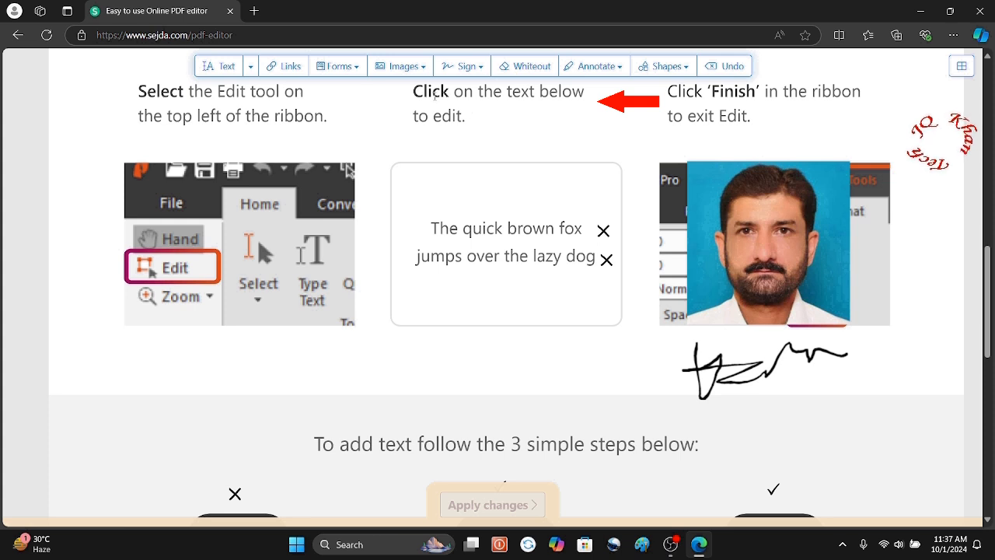
pyautogui.moveTo(414, 91)
pyautogui.mouseDown()
pyautogui.moveTo(188, 91)
pyautogui.moveTo(465, 117)
pyautogui.mouseUp()
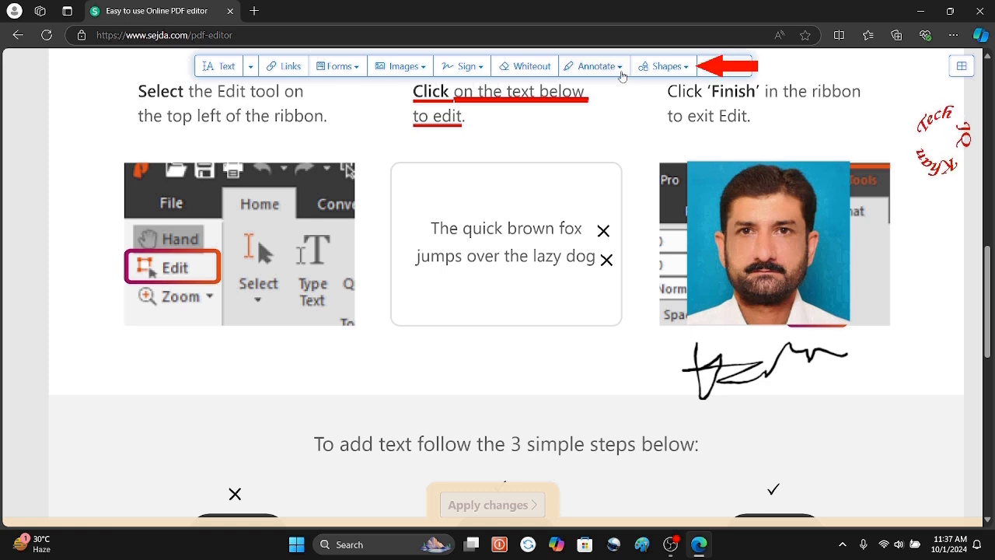
# Draw a straight line from just after "to edit." to the portrait photo and move its far end to the Edit tool in the first picture.
pyautogui.click(683, 69)
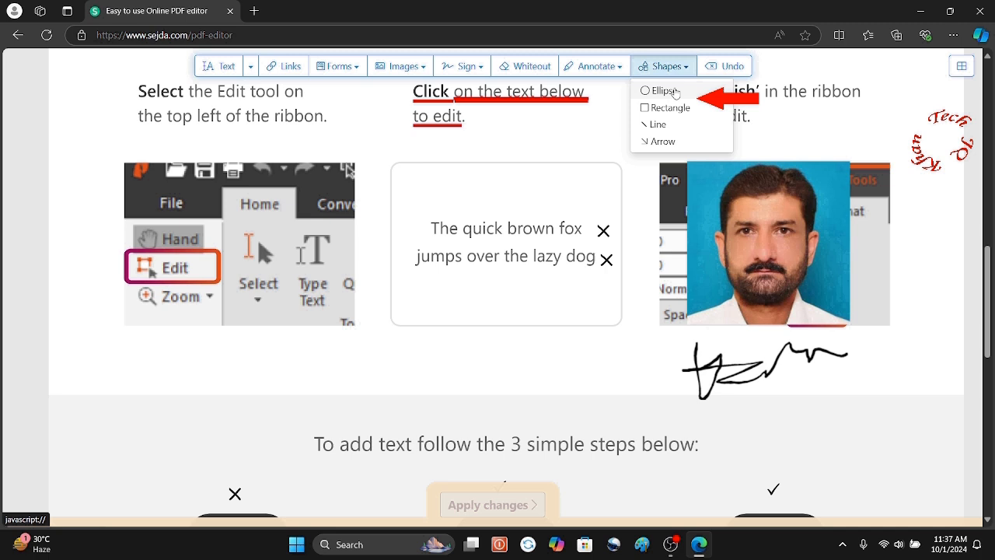
pyautogui.click(658, 125)
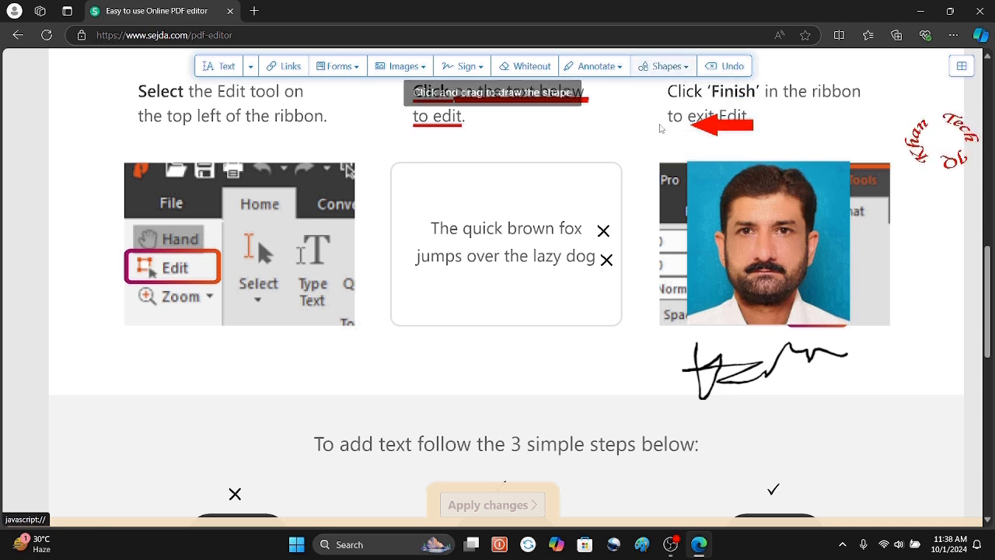
pyautogui.moveTo(481, 118); pyautogui.dragTo(634, 174)
pyautogui.moveTo(700, 196); pyautogui.dragTo(699, 196)
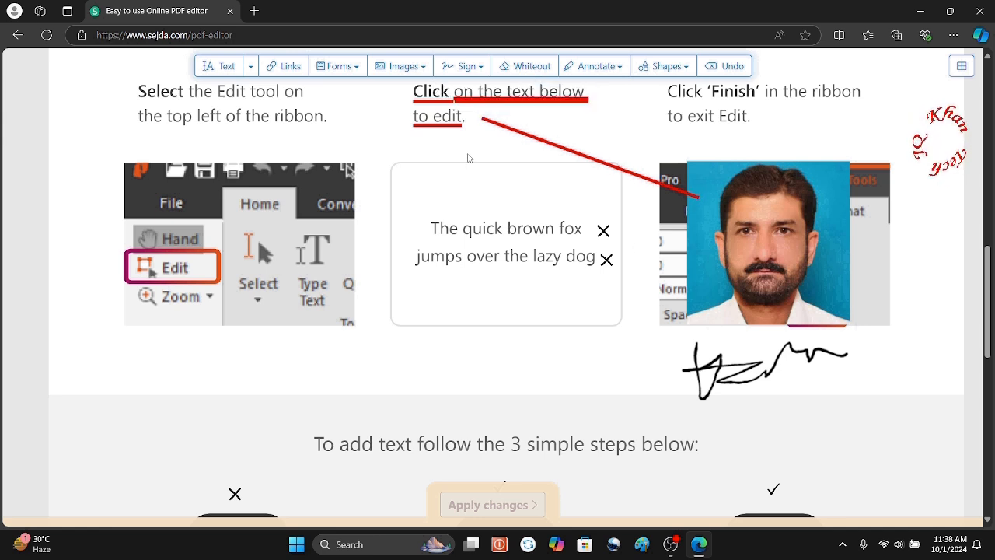
pyautogui.click(699, 202)
pyautogui.moveTo(697, 201); pyautogui.dragTo(198, 264)
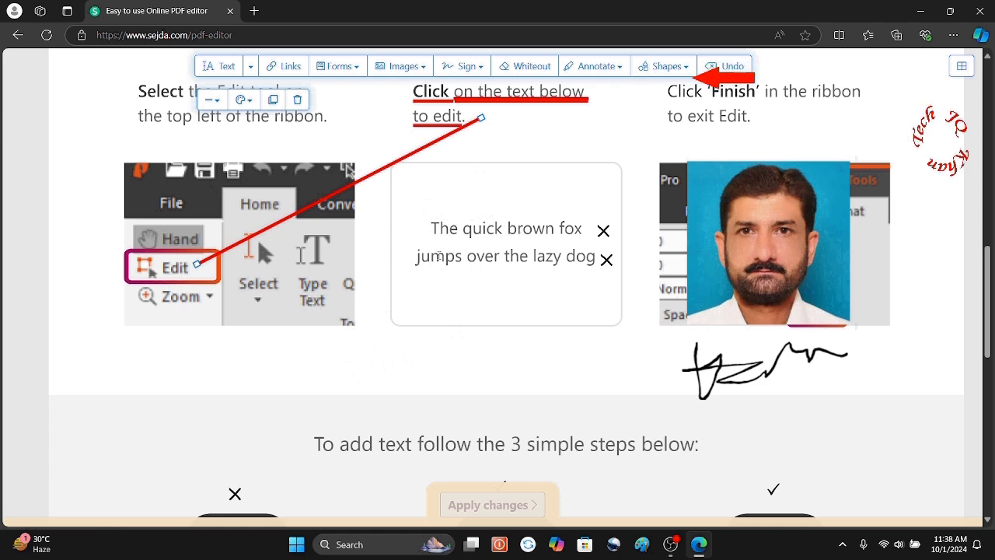
# Draw a small horizontal ellipse centred just below the "quick brown fox" box.
pyautogui.click(685, 66)
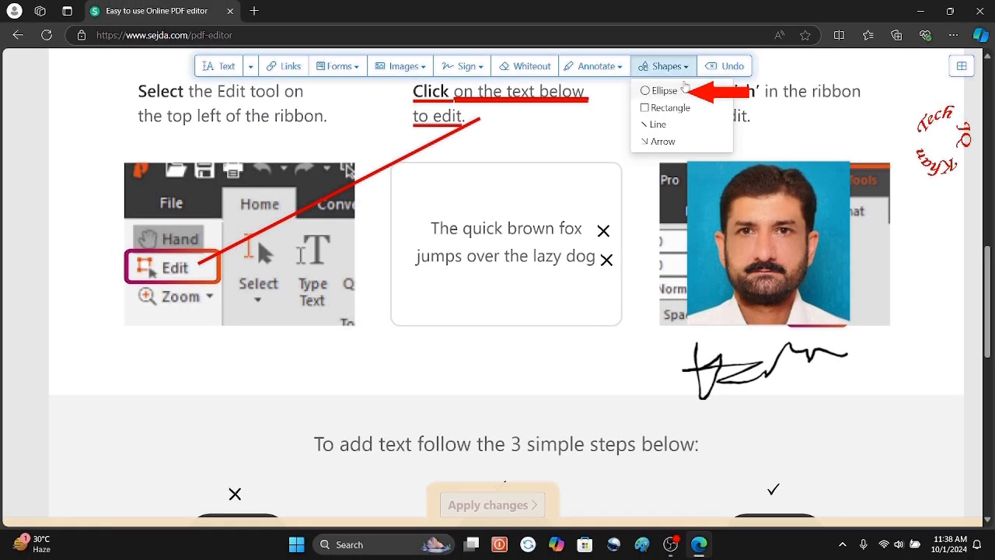
pyautogui.click(665, 91)
pyautogui.moveTo(449, 364); pyautogui.dragTo(541, 400)
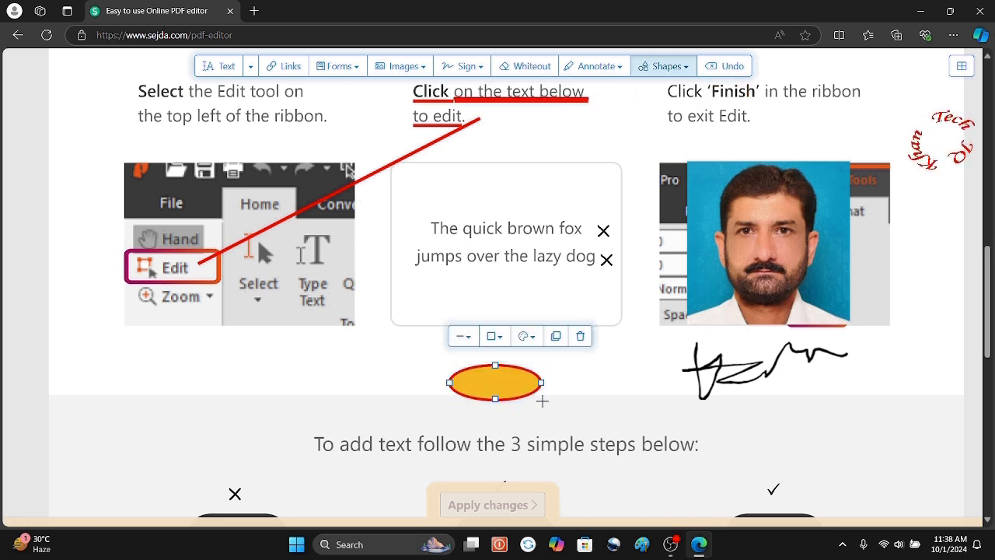
# Set the ellipse's fill colour to blue and its border colour to purple.
pyautogui.click(526, 336)
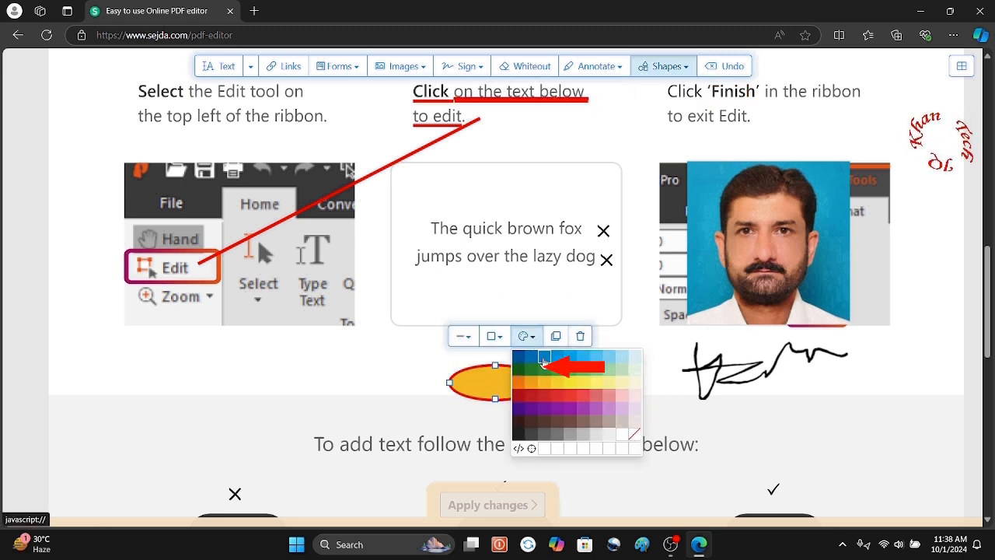
pyautogui.click(544, 357)
pyautogui.click(496, 337)
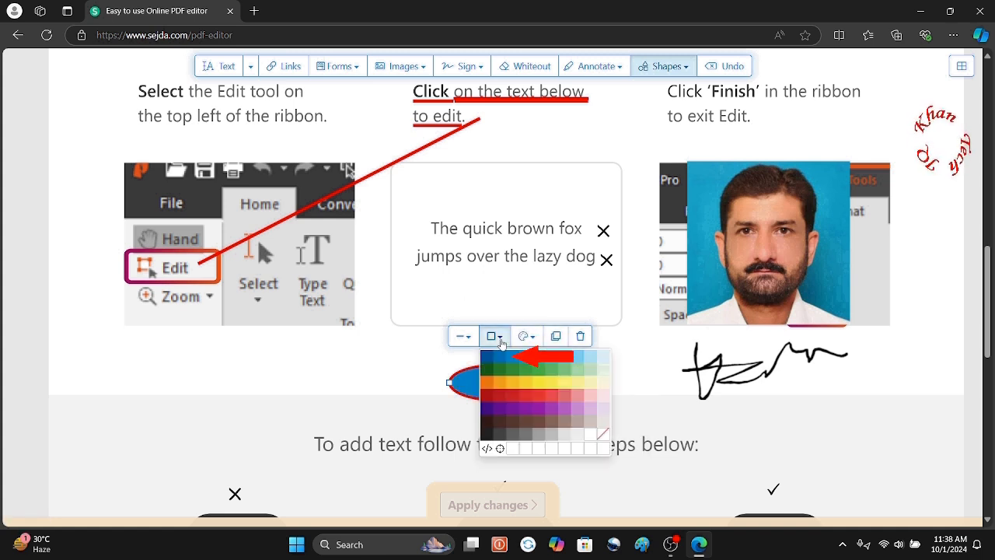
pyautogui.click(499, 410)
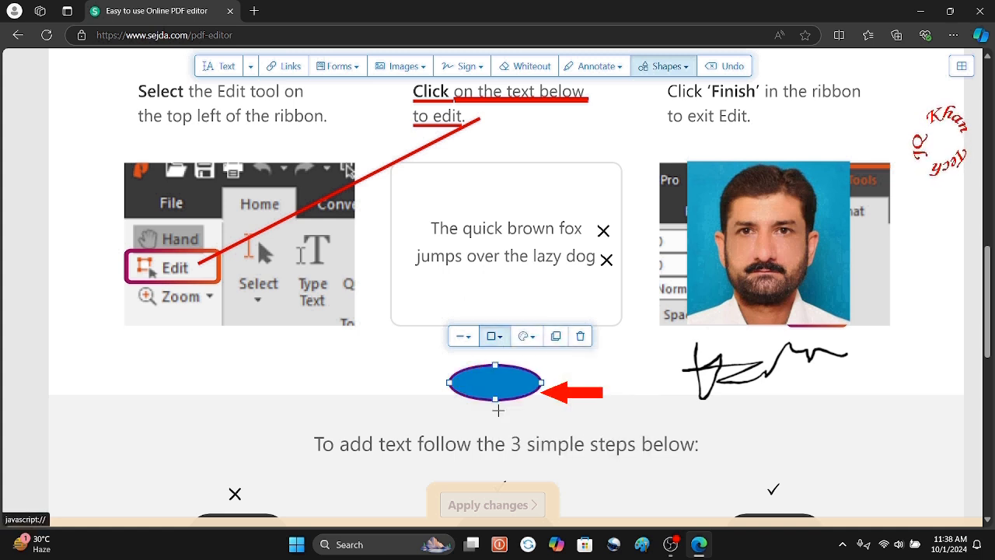
# Duplicate the blue ellipse, place the copy to the left of the original, and delete both ellipses.
pyautogui.click(557, 337)
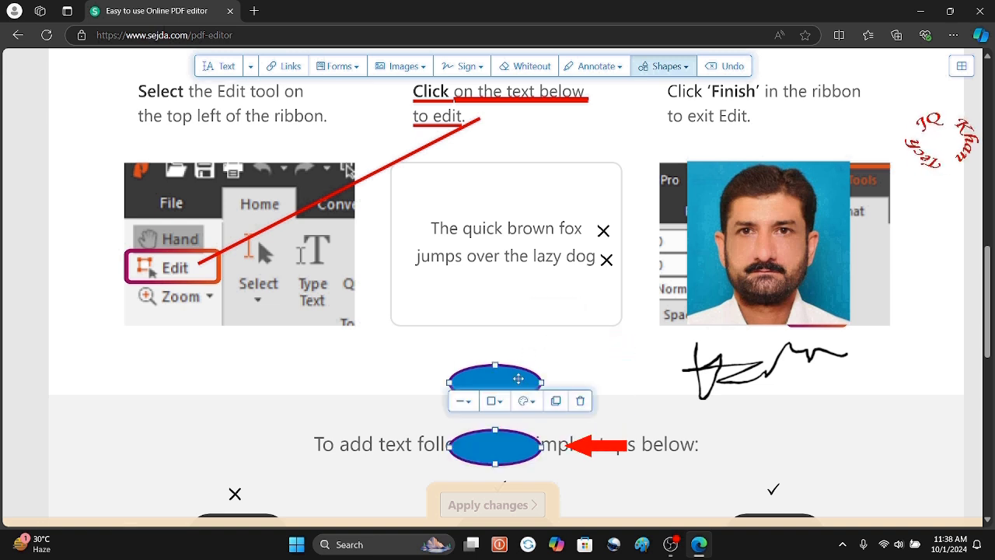
pyautogui.moveTo(505, 444); pyautogui.dragTo(373, 376)
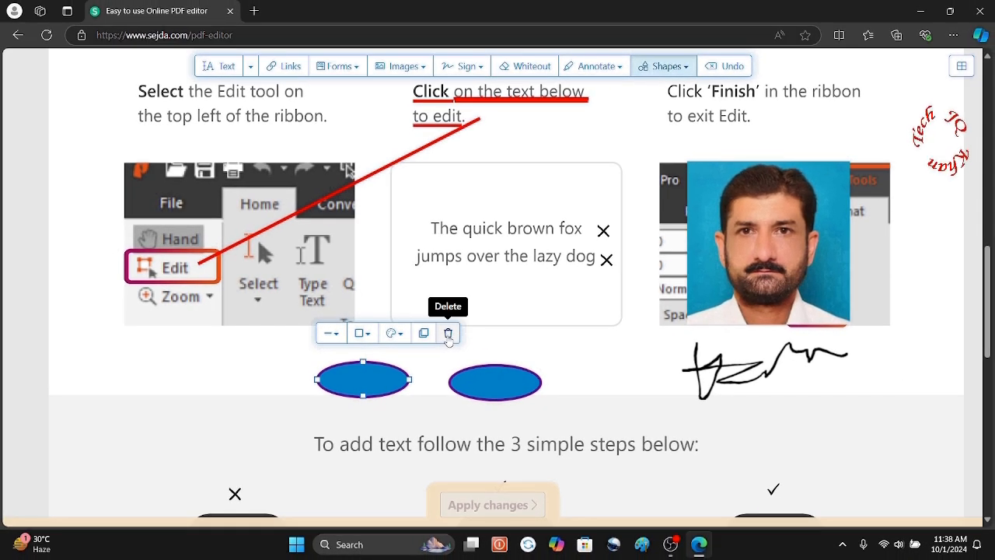
pyautogui.click(448, 334)
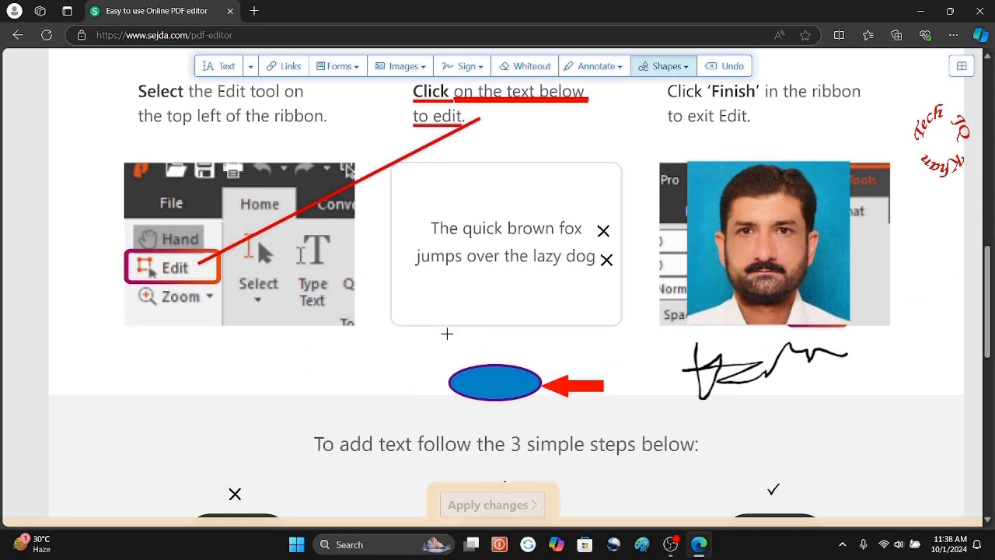
pyautogui.click(495, 371)
pyautogui.click(579, 338)
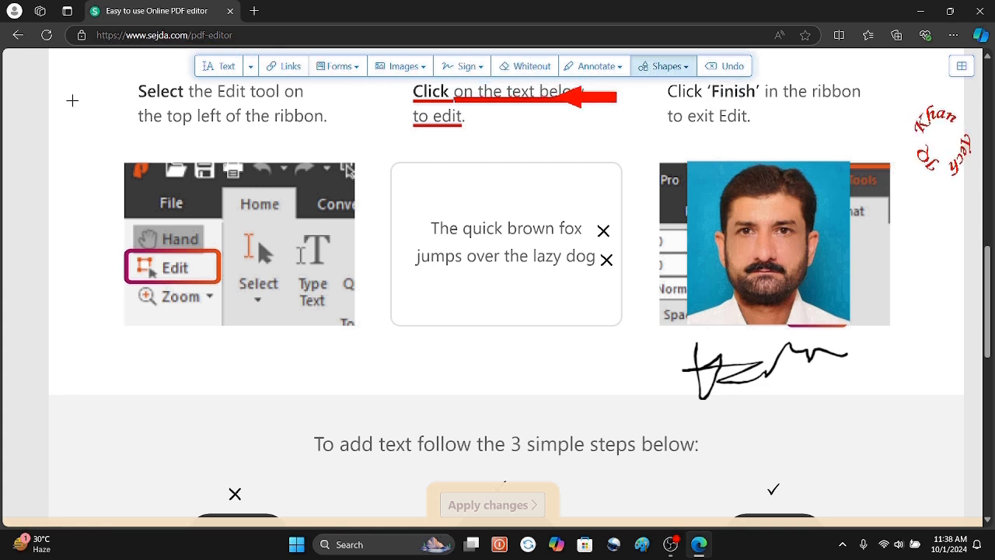
# Start leaving the PDF editor page and choose to stay on the site.
pyautogui.click(16, 36)
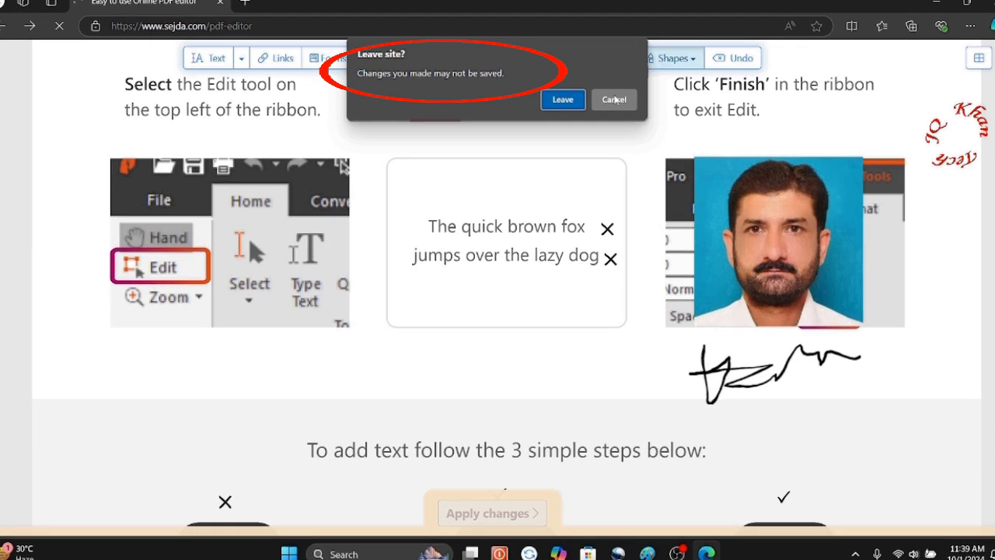
pyautogui.click(612, 104)
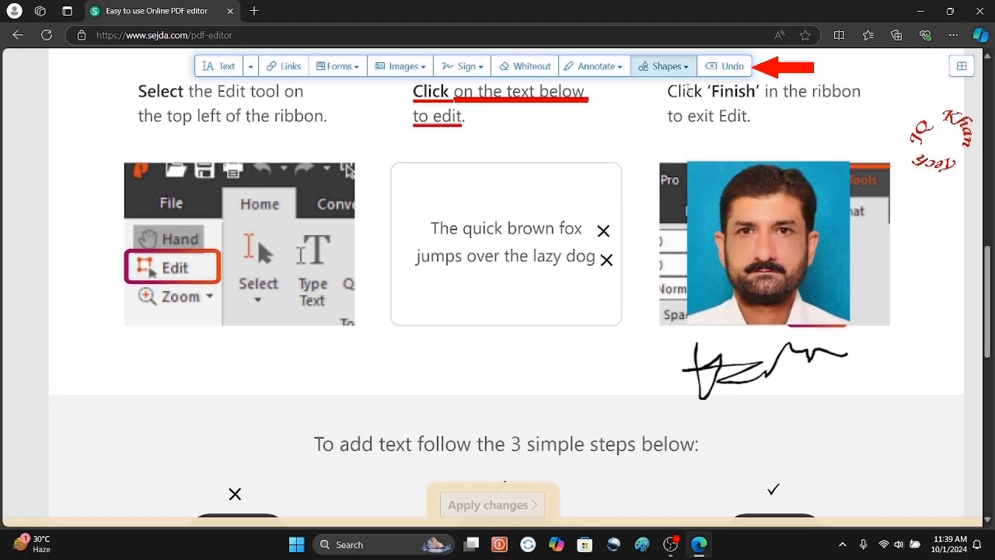
# Revert only the signature from the list of recorded changes.
pyautogui.click(724, 69)
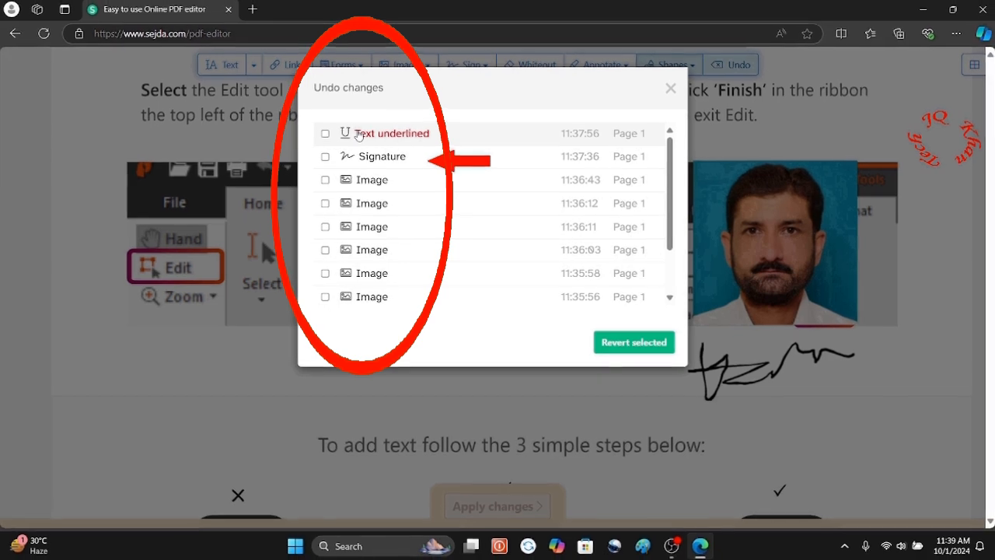
pyautogui.click(326, 158)
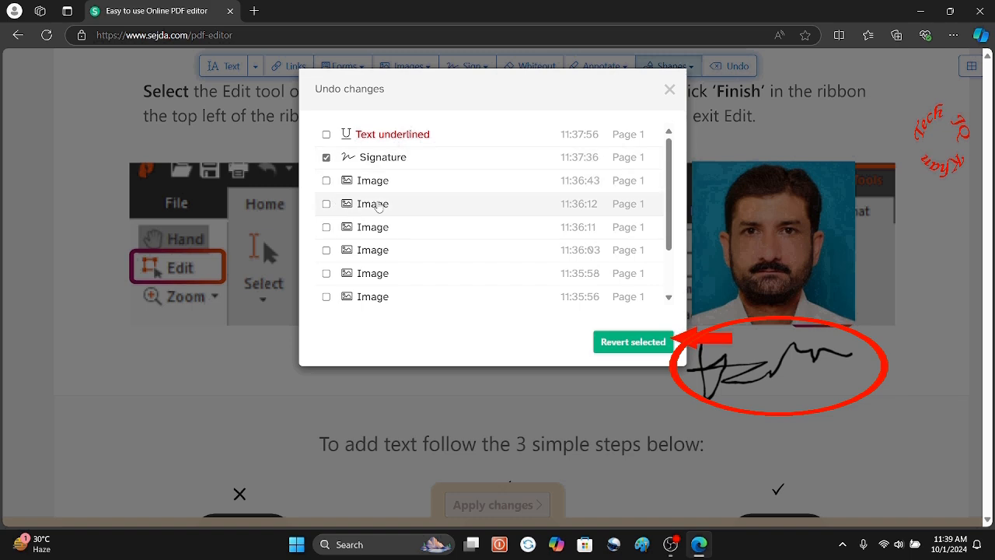
pyautogui.click(614, 342)
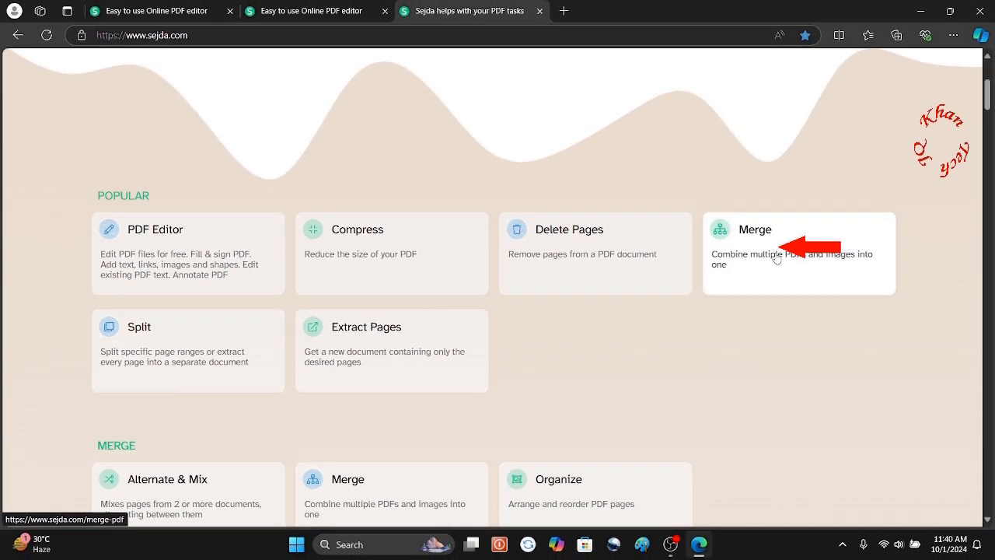
# Open the Merge tool and upload "pdf file 1 page", "PDF file 3 pages report" and "PDF file 20 pages form" from the Desktop.
pyautogui.click(775, 259)
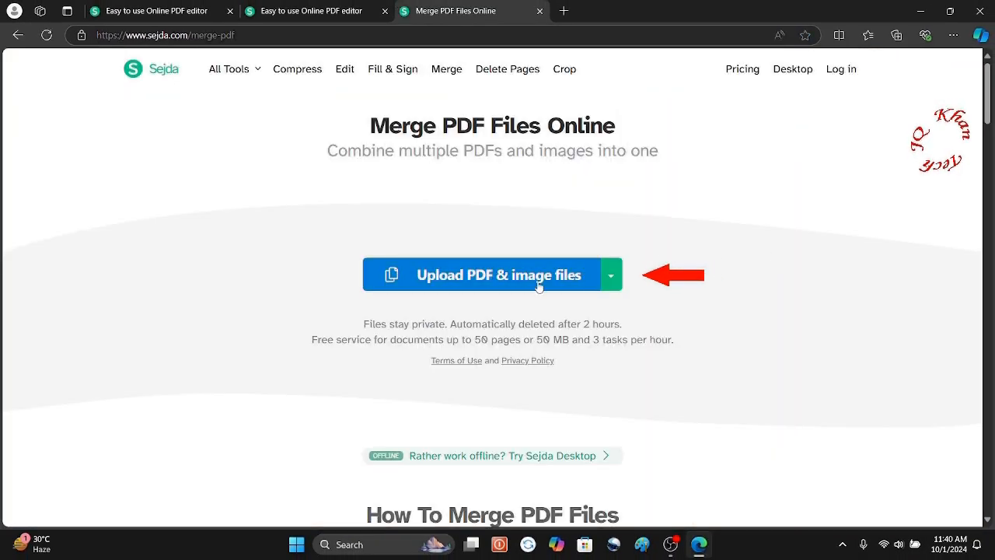
pyautogui.click(525, 284)
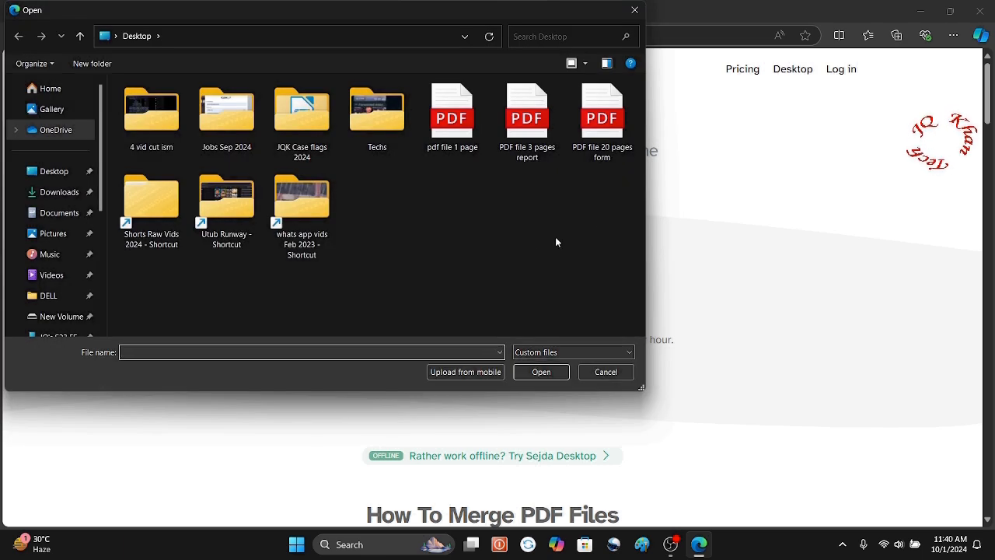
pyautogui.moveTo(602, 188); pyautogui.dragTo(423, 82)
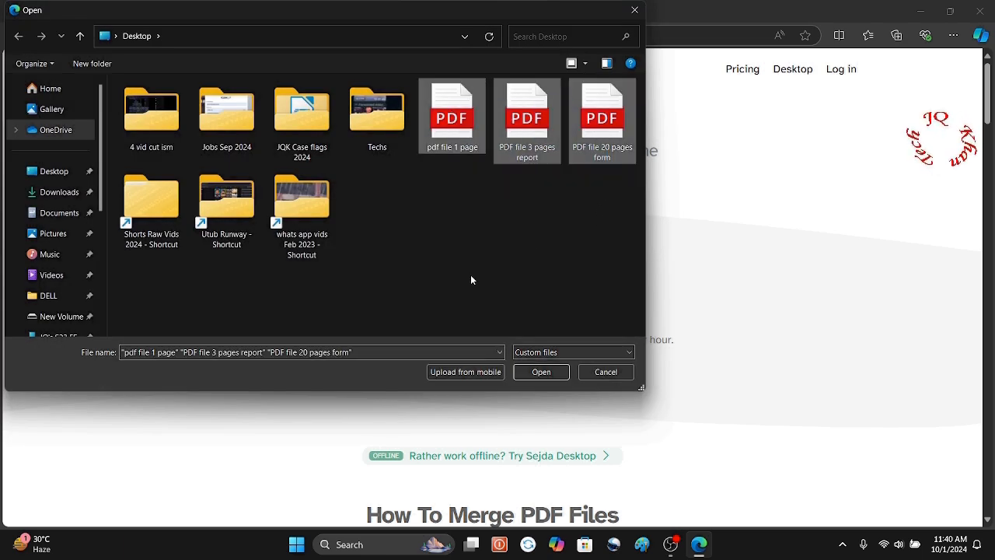
pyautogui.click(540, 373)
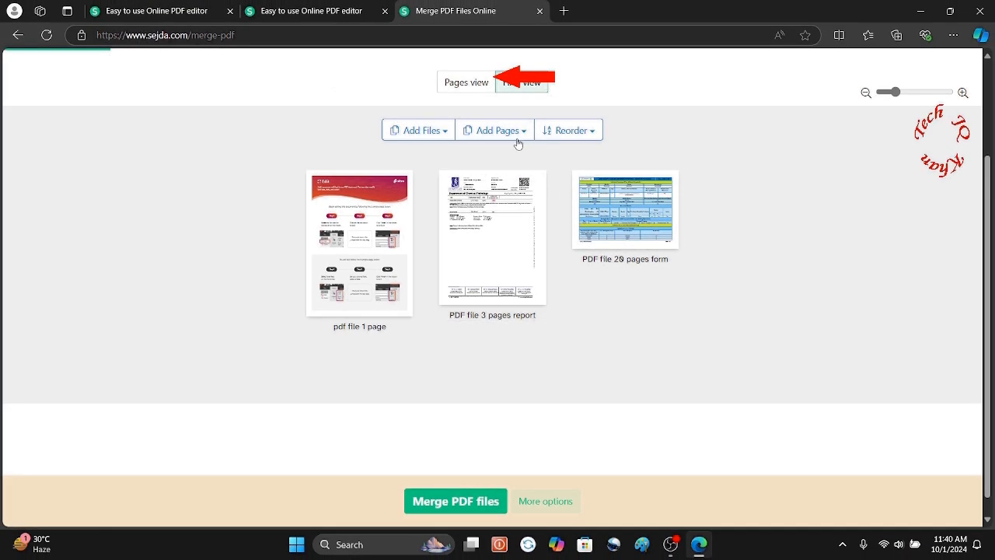
# Review all individual pages of the uploaded PDFs and merge the files from the whole-file view.
pyautogui.click(476, 87)
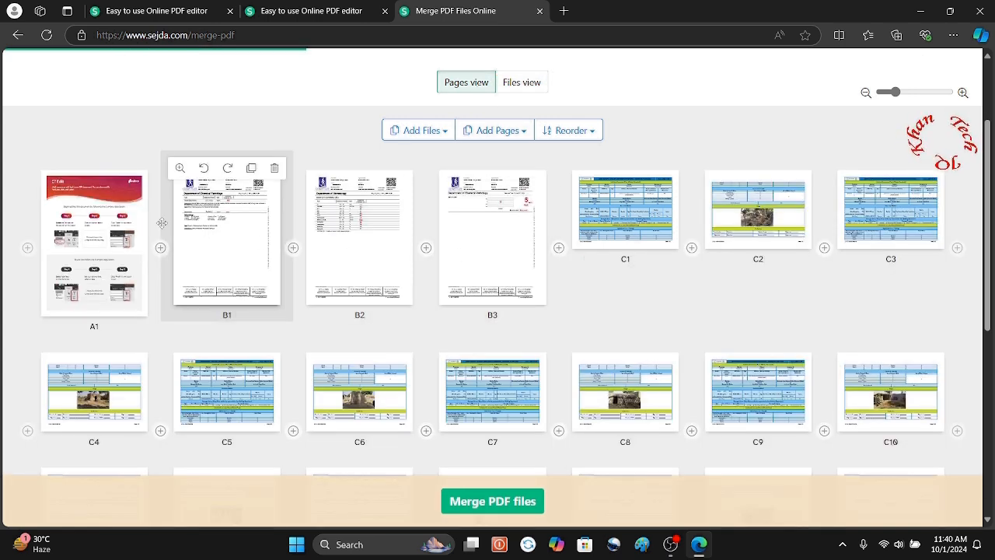
pyautogui.scroll(-5, 579, 347)
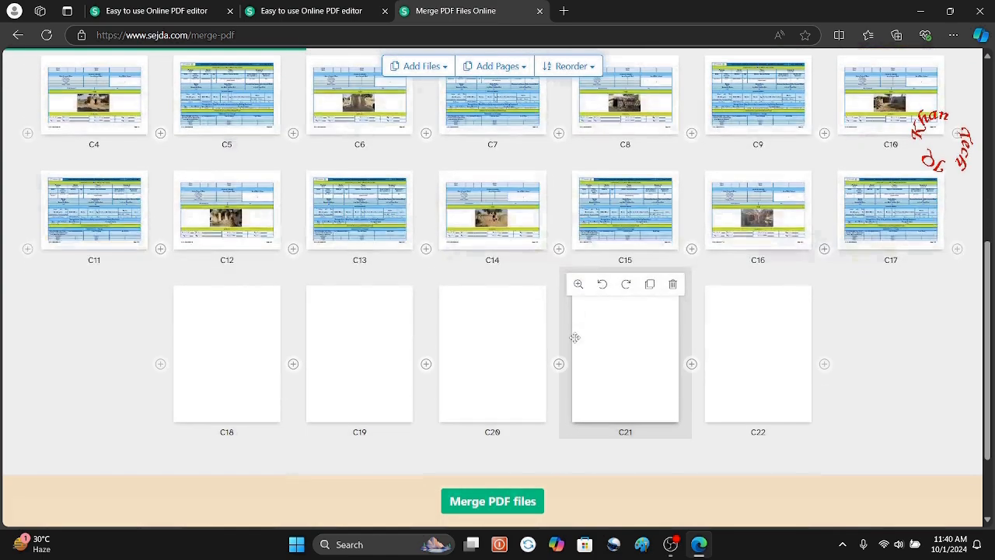
pyautogui.scroll(5, 575, 337)
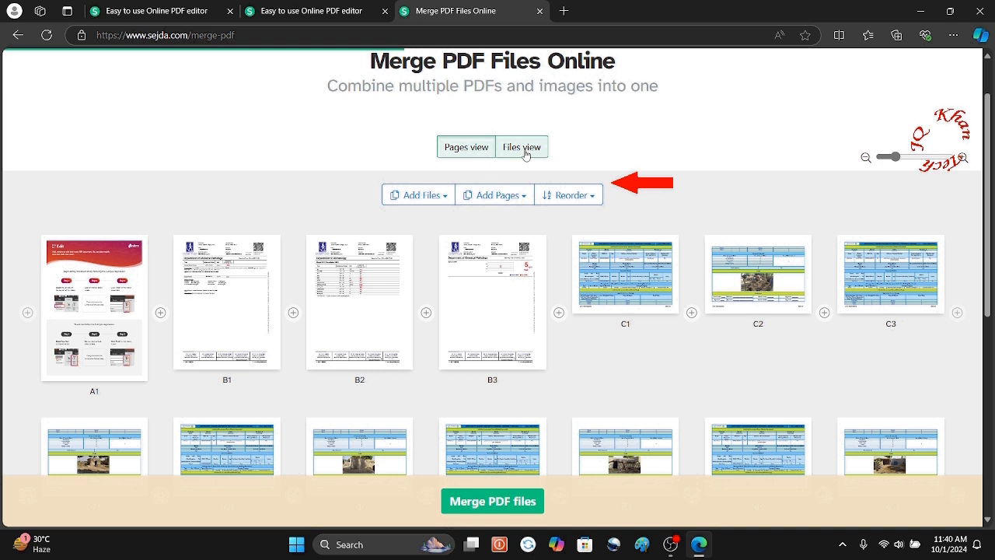
pyautogui.click(523, 150)
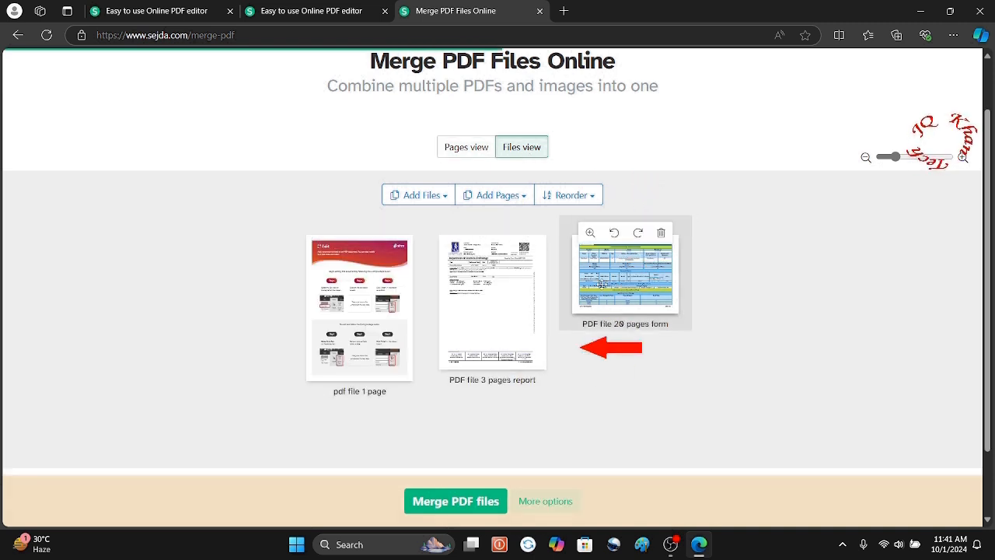
pyautogui.click(466, 499)
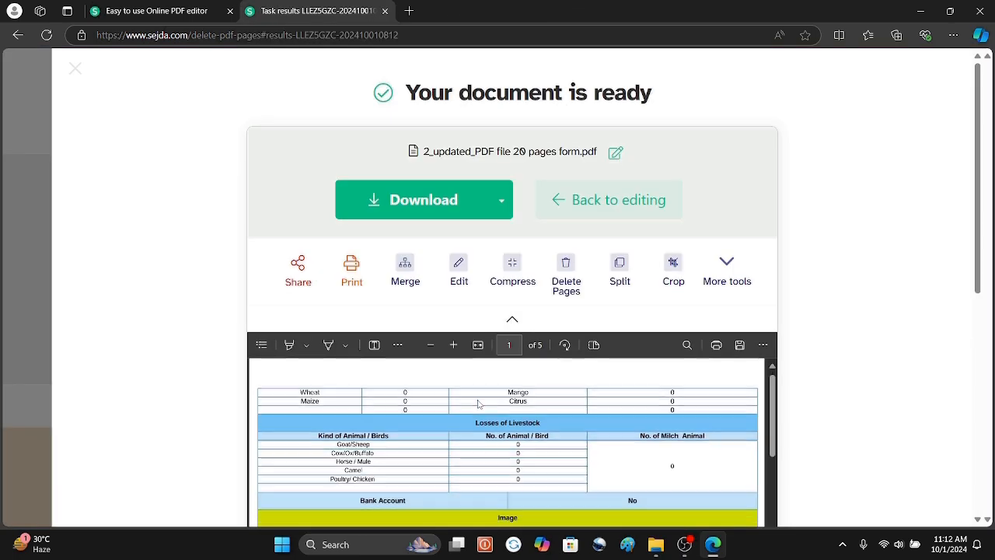
# Download the processed "2_updated_PDF file 20 pages form.pdf" and open the downloaded copy to review its pages.
pyautogui.scroll(-10, 478, 402)
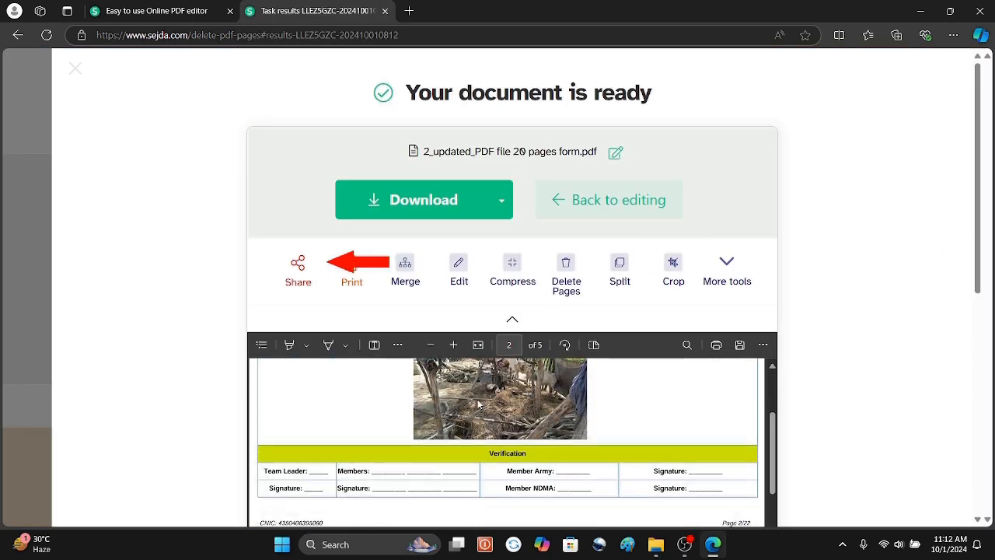
pyautogui.scroll(-5, 479, 403)
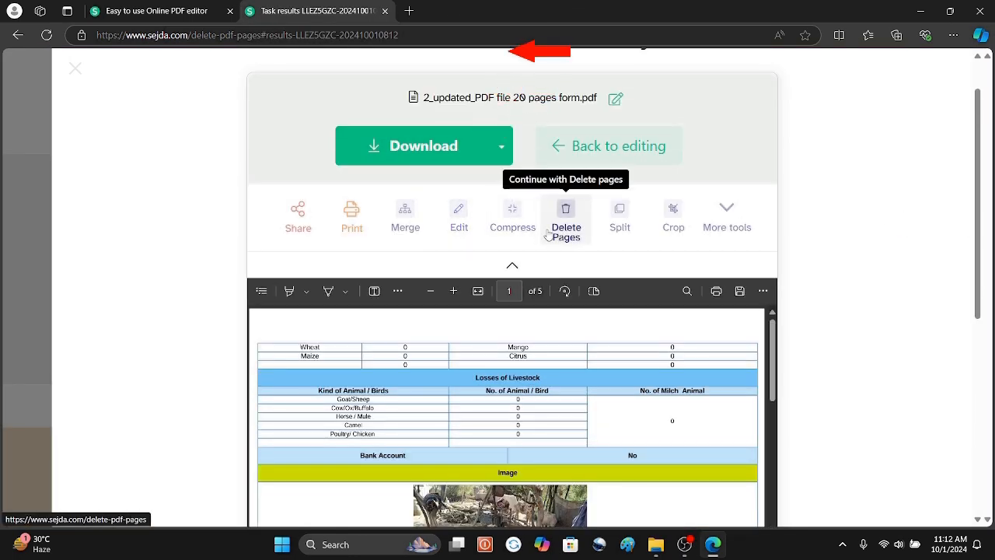
pyautogui.scroll(1, 453, 199)
pyautogui.click(452, 199)
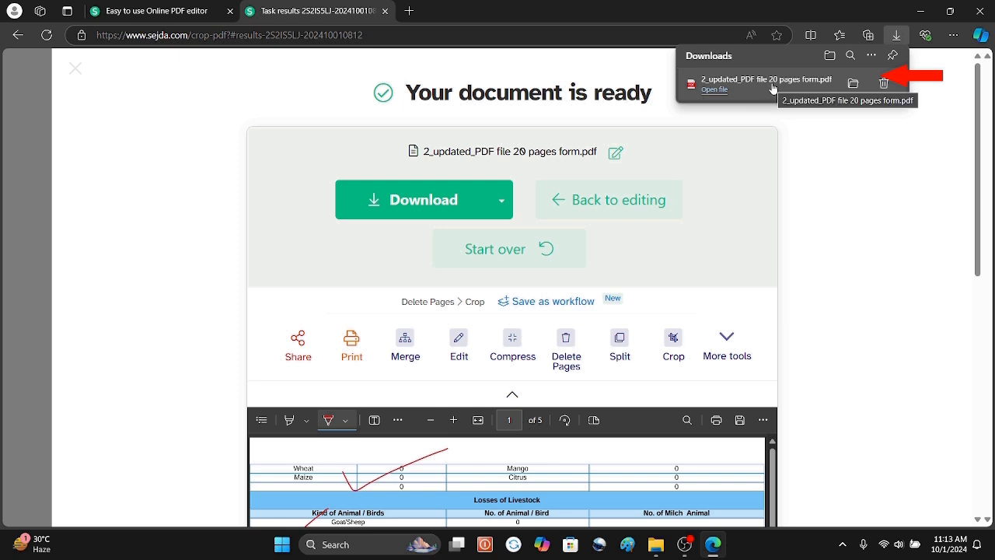
pyautogui.click(713, 90)
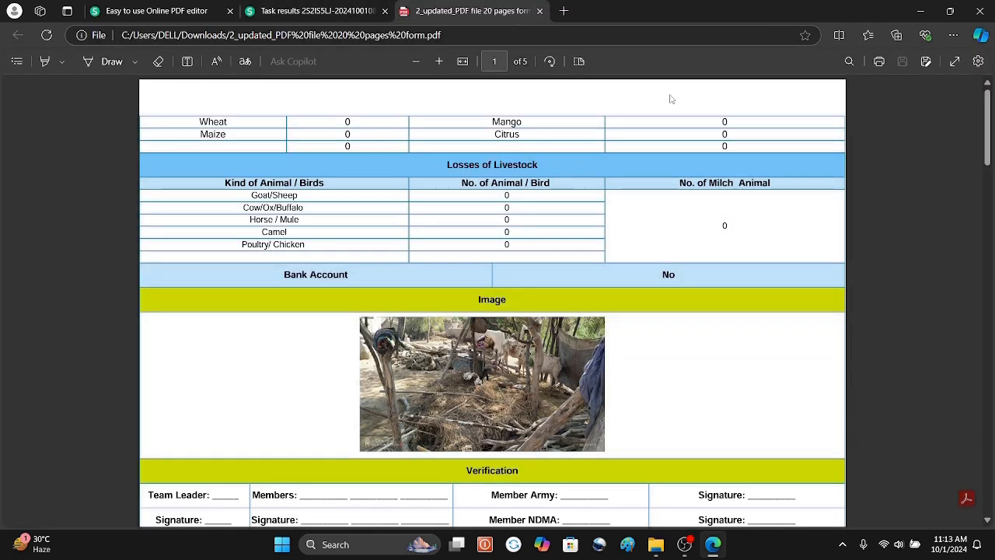
pyautogui.scroll(-15, 507, 225)
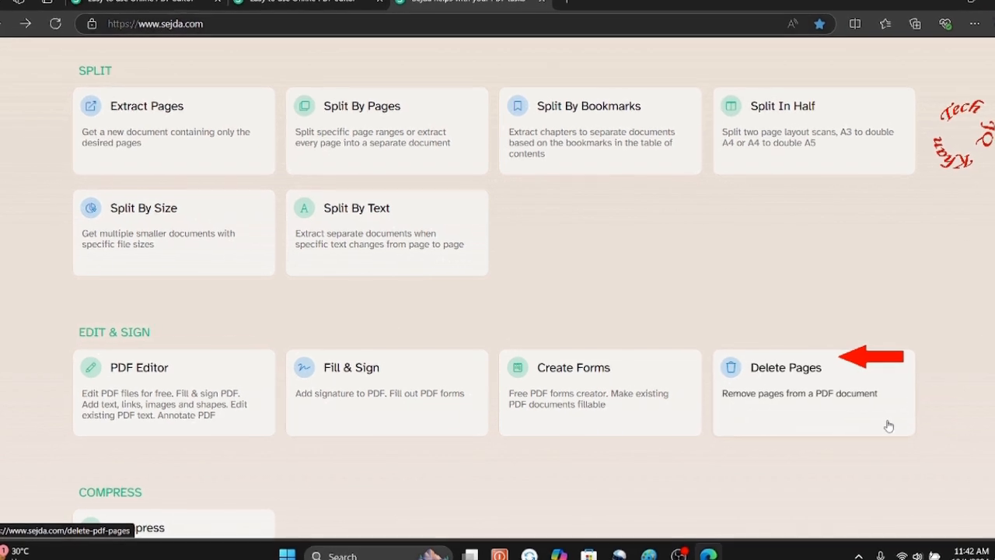
# Open the Delete Pages tool and upload "PDF file 20 pages form" from the Desktop.
pyautogui.click(820, 388)
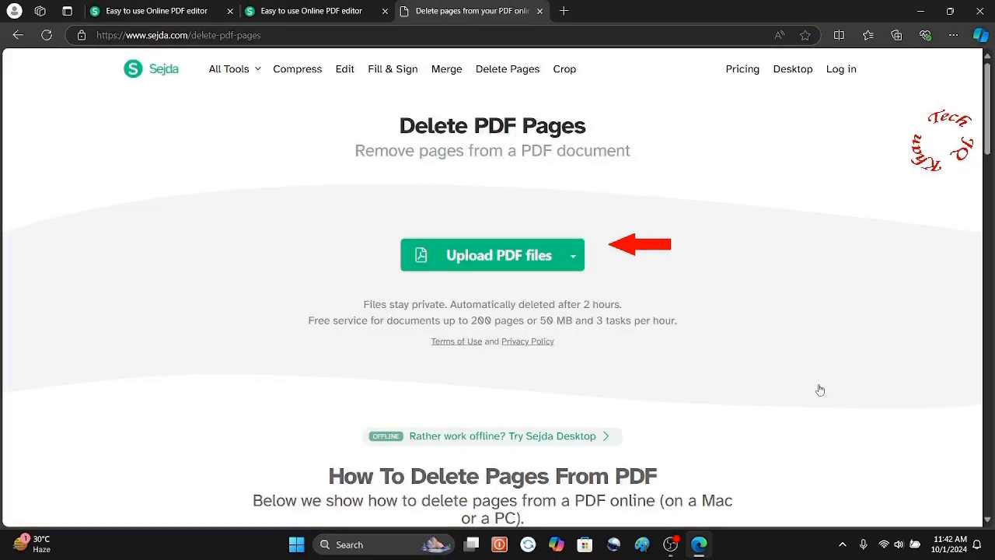
pyautogui.click(473, 255)
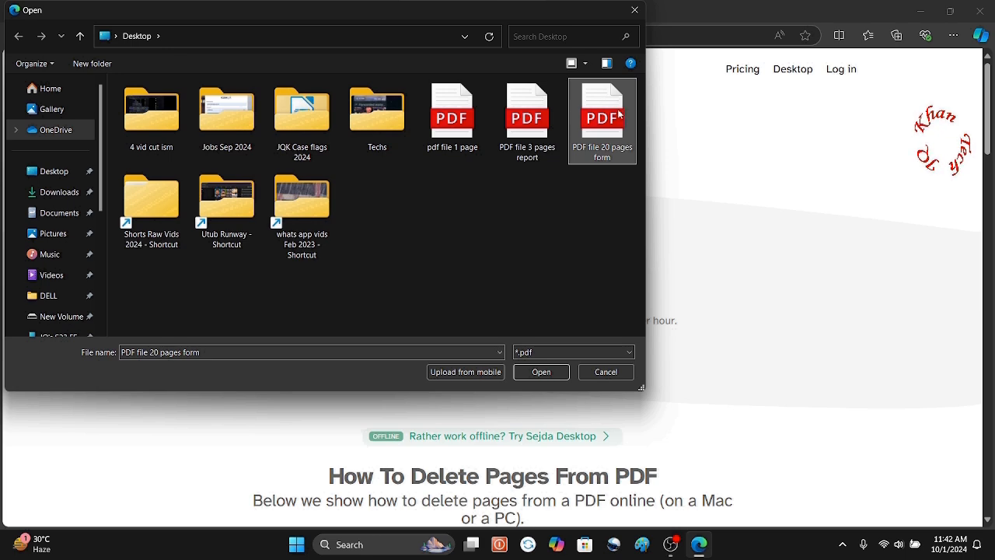
pyautogui.click(544, 371)
# Try to delete pages 1-8 of the uploaded PDF and open the upgrade offer.
pyautogui.scroll(-1, 553, 361)
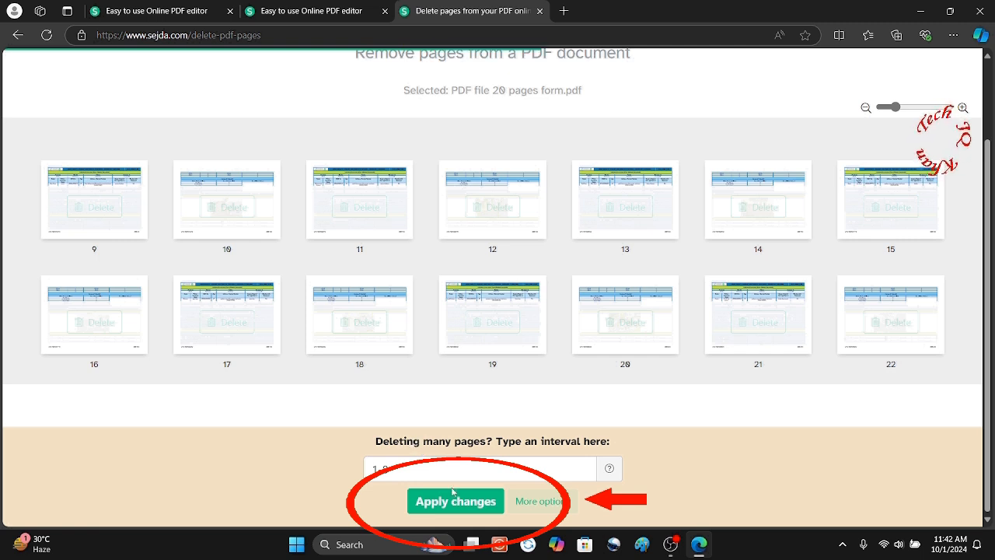
pyautogui.click(458, 502)
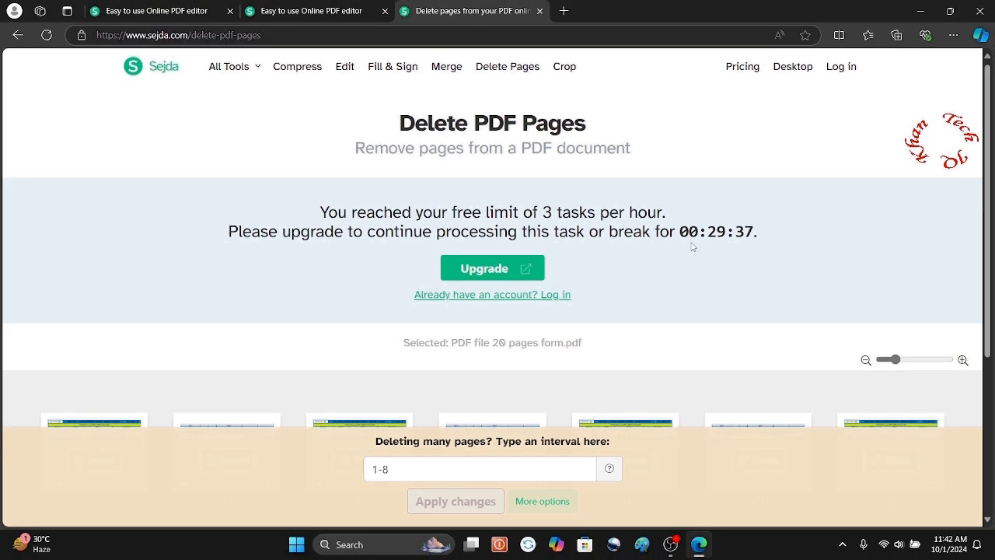
pyautogui.click(481, 269)
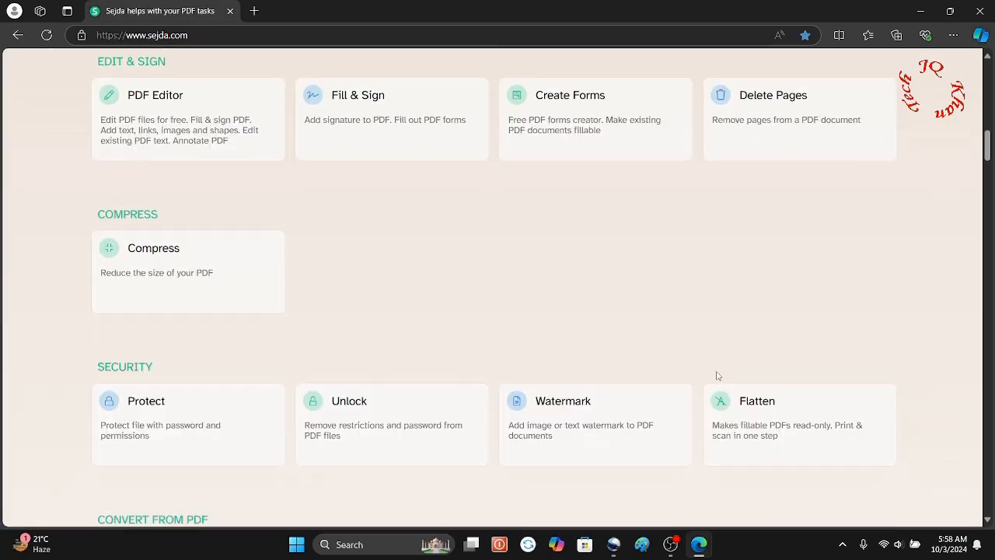
# Open the OCR tool and upload "JQ Khan Tech PDF File" from the Desktop.
pyautogui.scroll(-3, 715, 376)
pyautogui.scroll(-6, 716, 375)
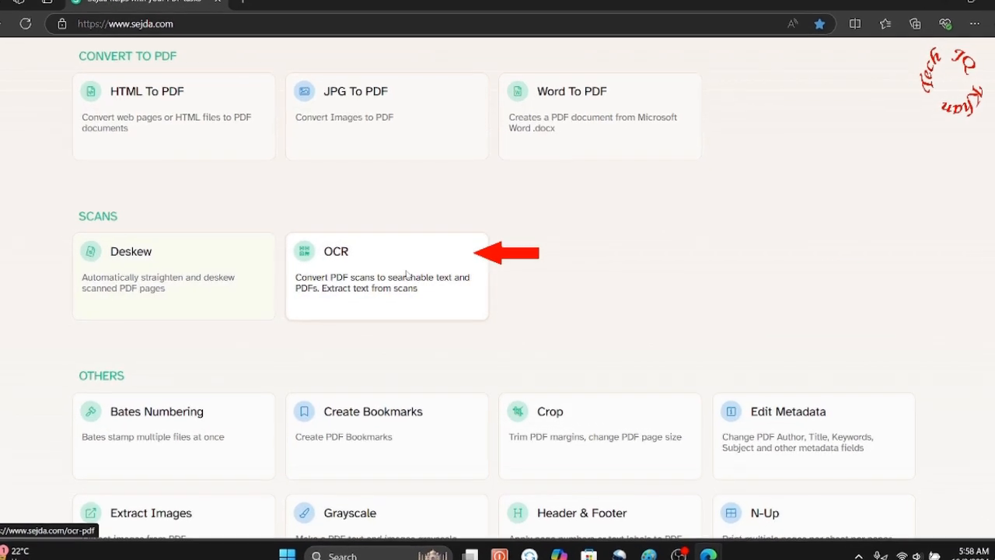
pyautogui.click(406, 273)
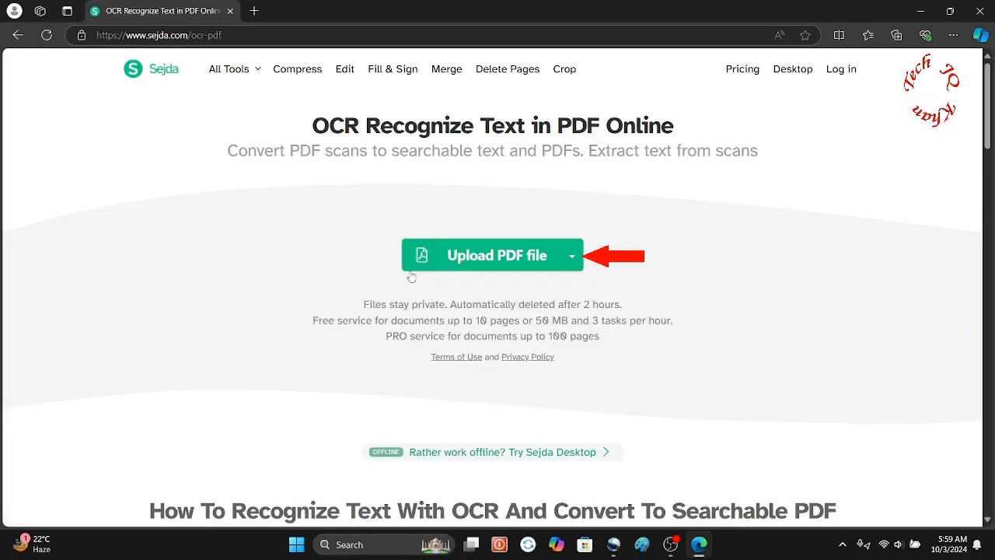
pyautogui.click(411, 271)
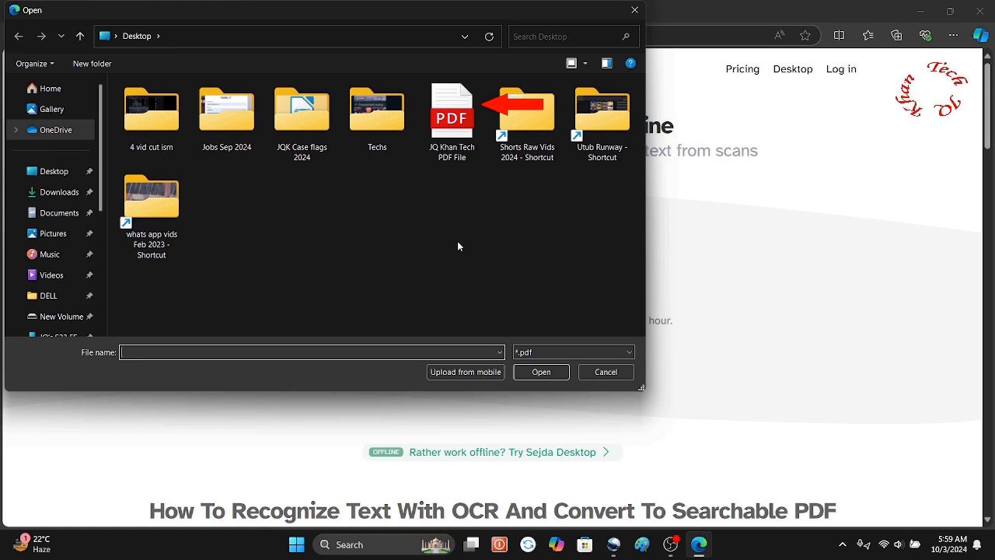
pyautogui.click(69, 175)
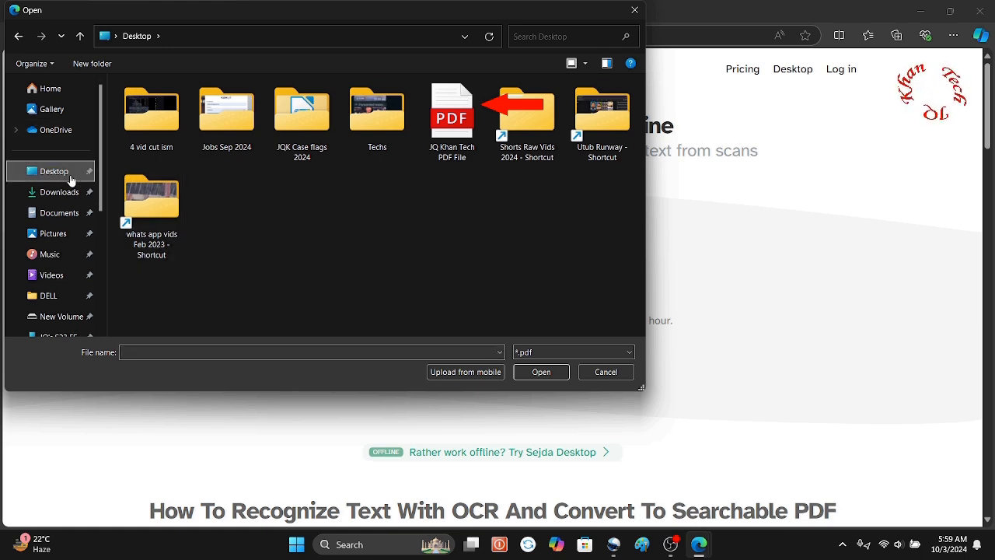
pyautogui.doubleClick(451, 123)
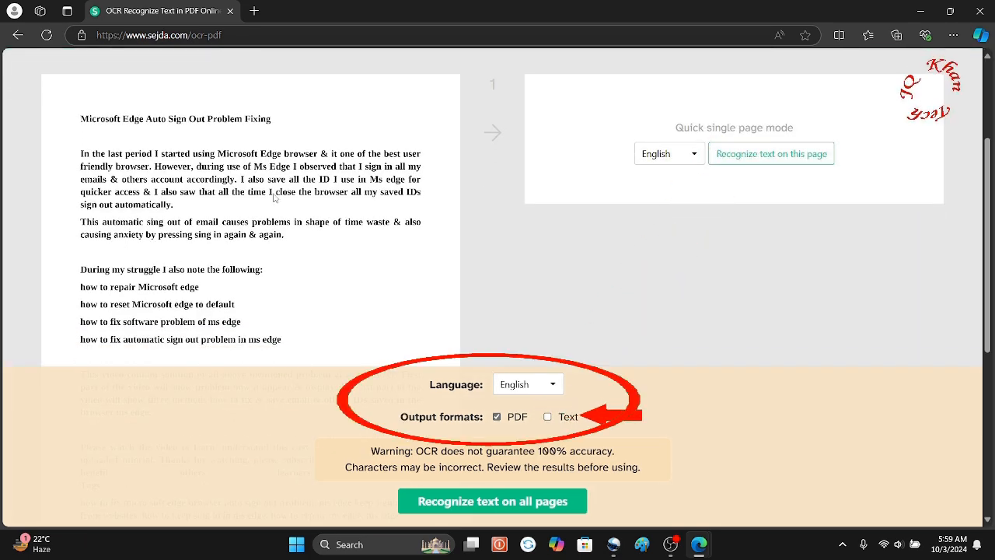
# Add Text to the PDF output format and recognize text on all pages of the uploaded file.
pyautogui.scroll(-4, 274, 197)
pyautogui.scroll(5, 274, 197)
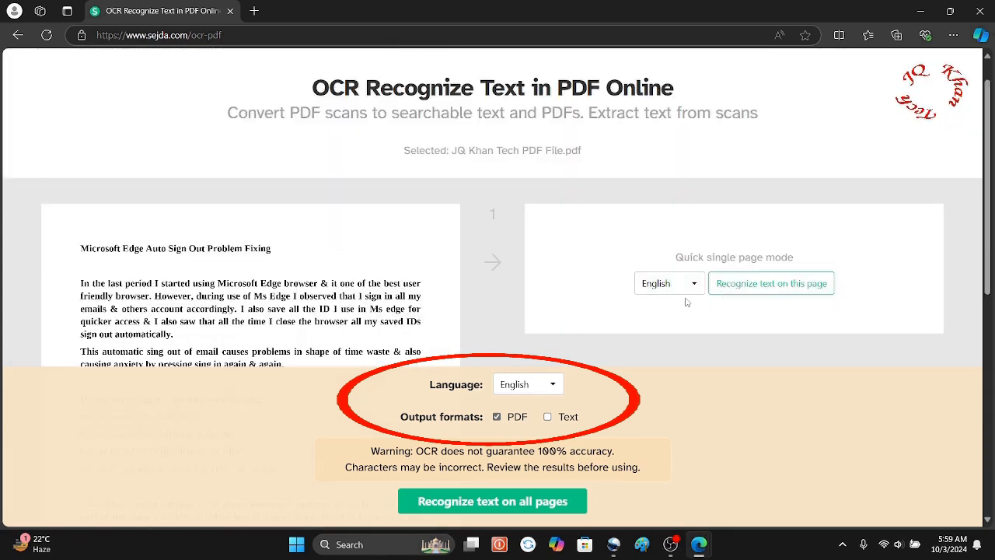
pyautogui.scroll(-2, 528, 428)
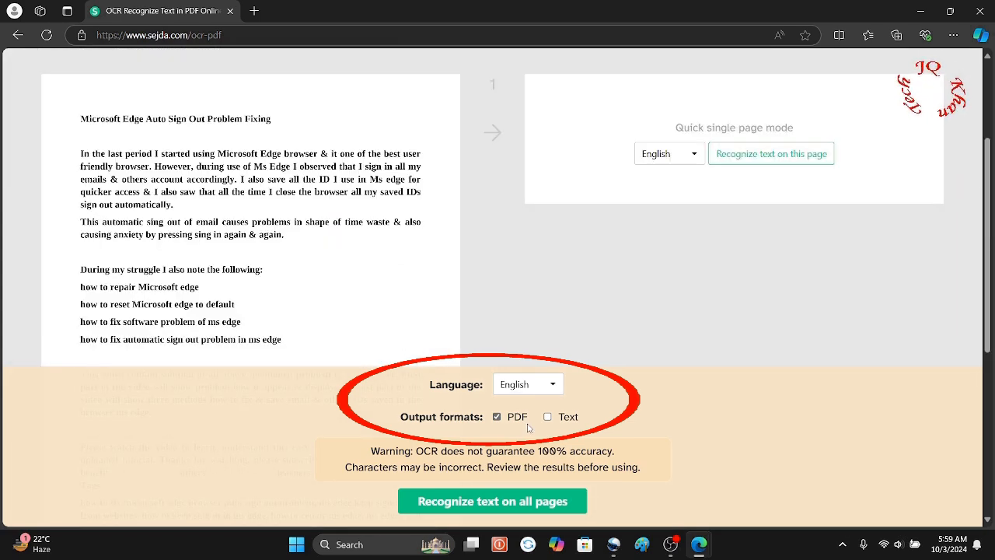
pyautogui.click(547, 416)
pyautogui.click(537, 506)
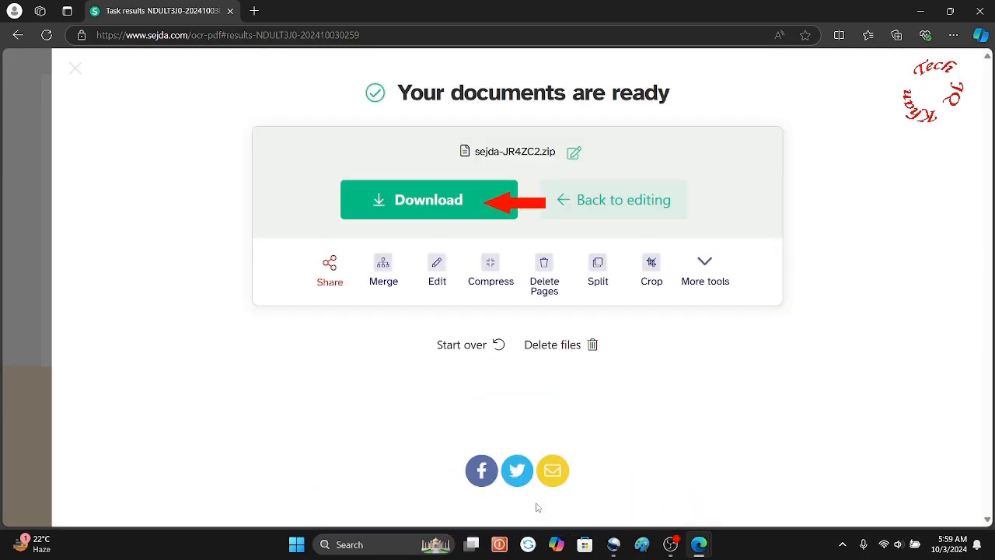
# Download the OCR results zip and open the text document inside it in a maximized window.
pyautogui.click(433, 203)
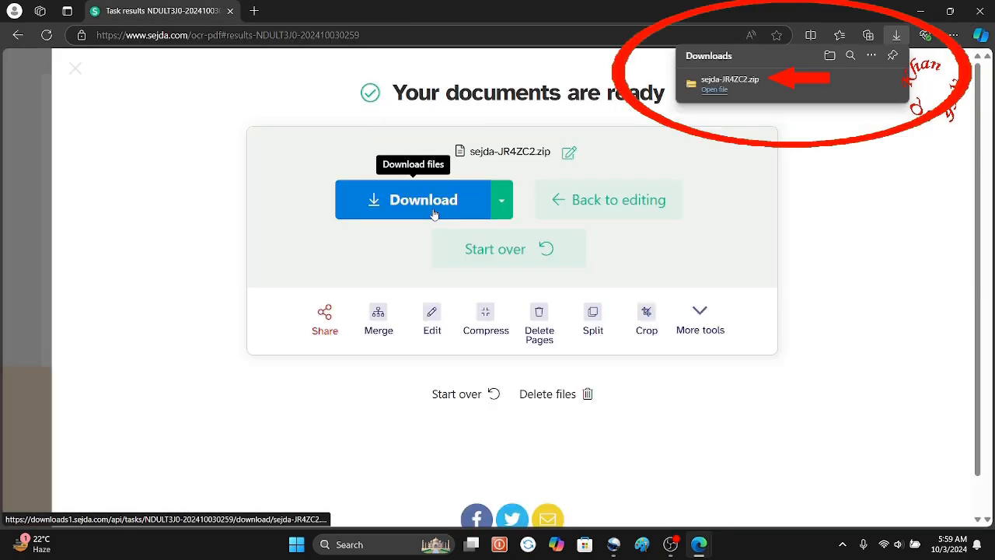
pyautogui.moveTo(808, 85)
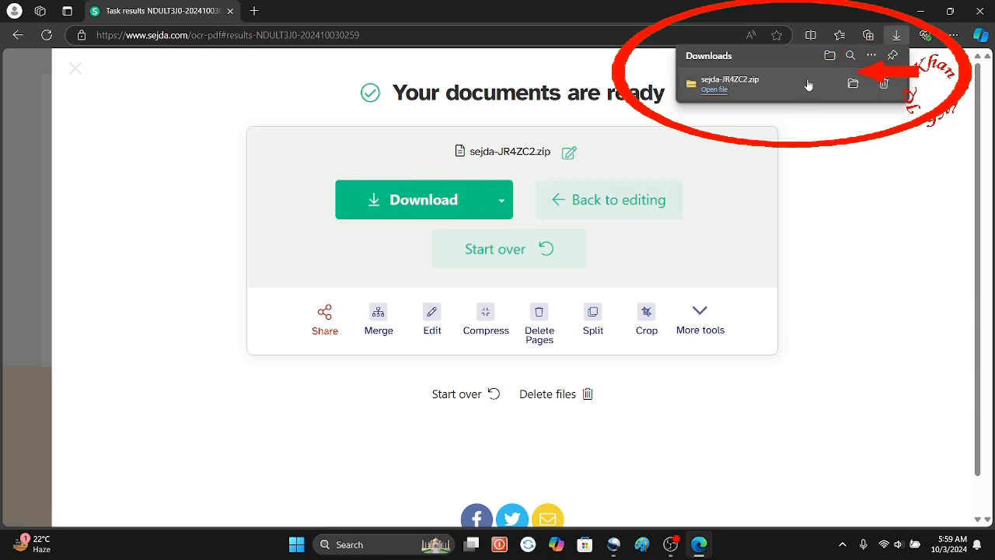
pyautogui.click(852, 84)
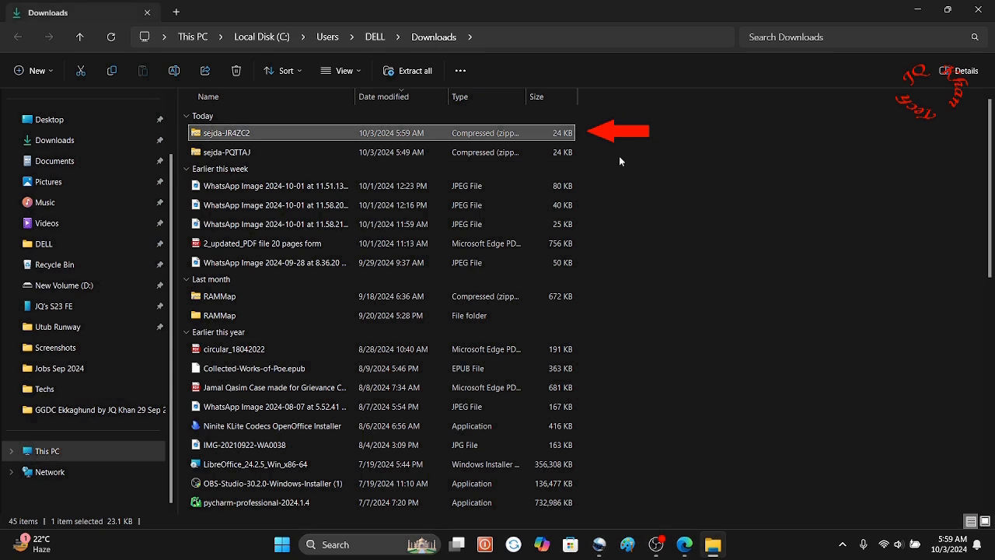
pyautogui.doubleClick(221, 133)
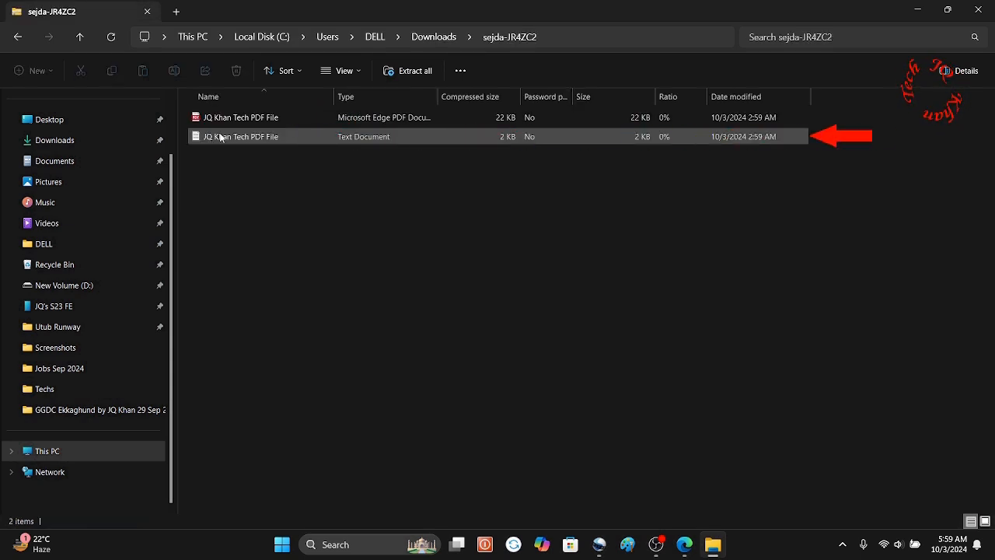
pyautogui.doubleClick(221, 136)
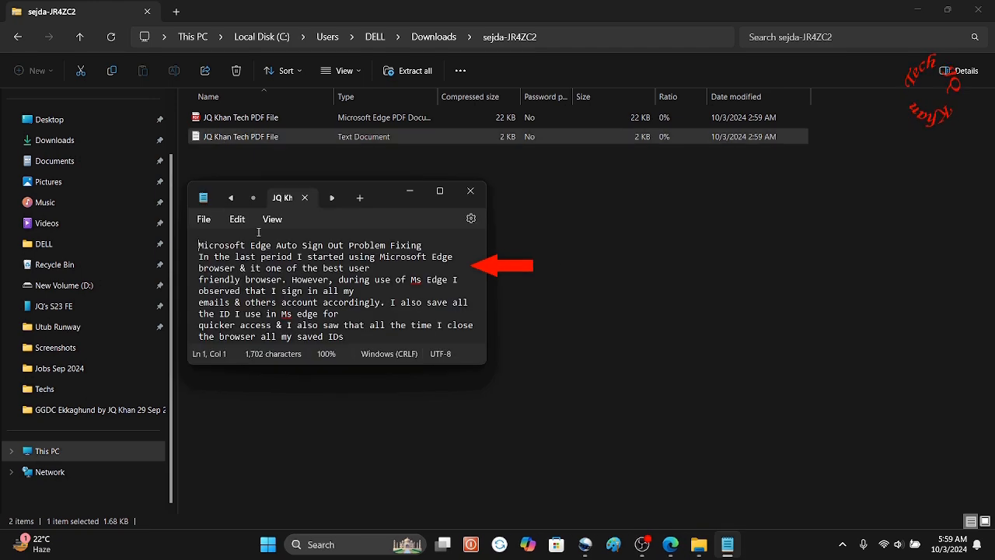
pyautogui.click(439, 191)
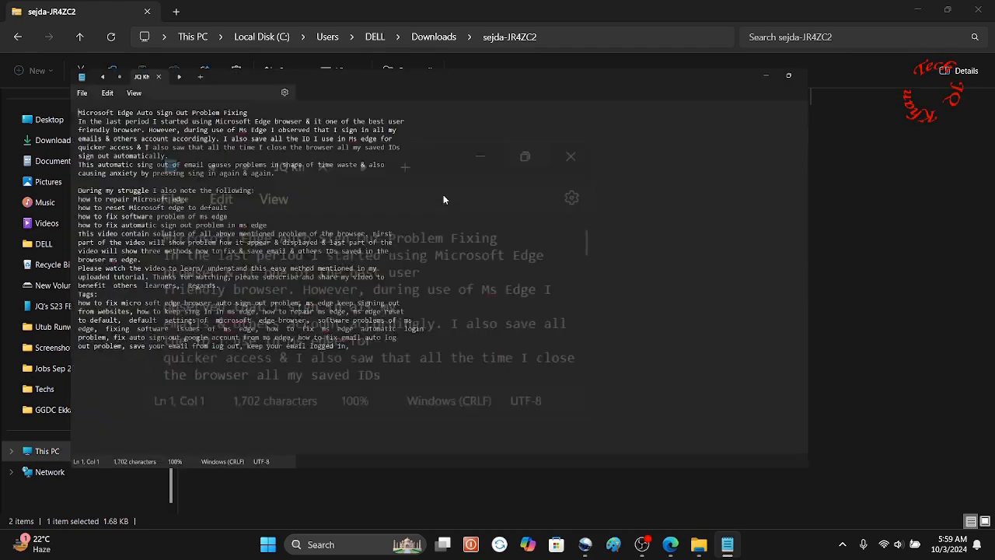
# Delete everything after "This video contain solution of all" and add the line "now the text is editable" below it.
pyautogui.moveTo(383, 372); pyautogui.dragTo(186, 220)
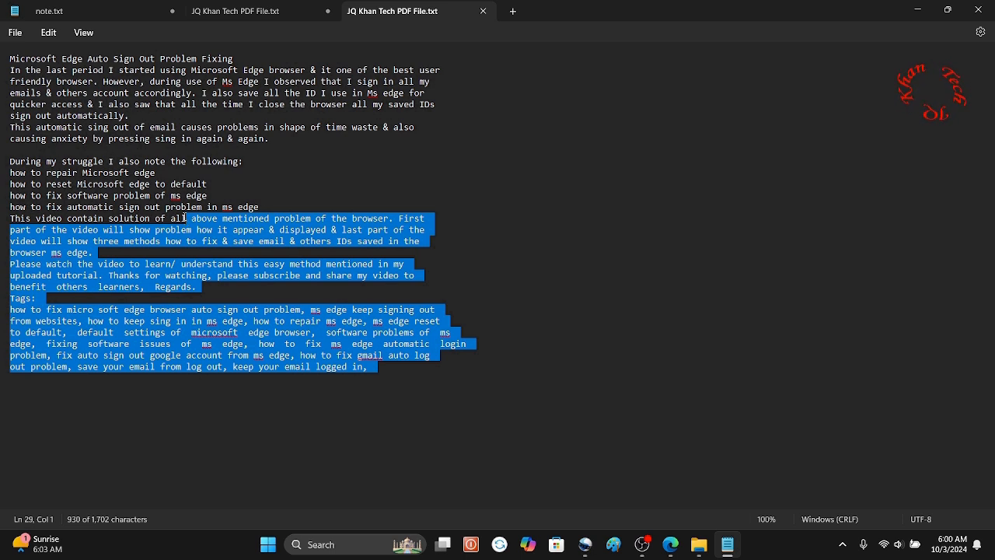
pyautogui.press('Delete')
pyautogui.press('Return')
pyautogui.write('now the dext is editable')
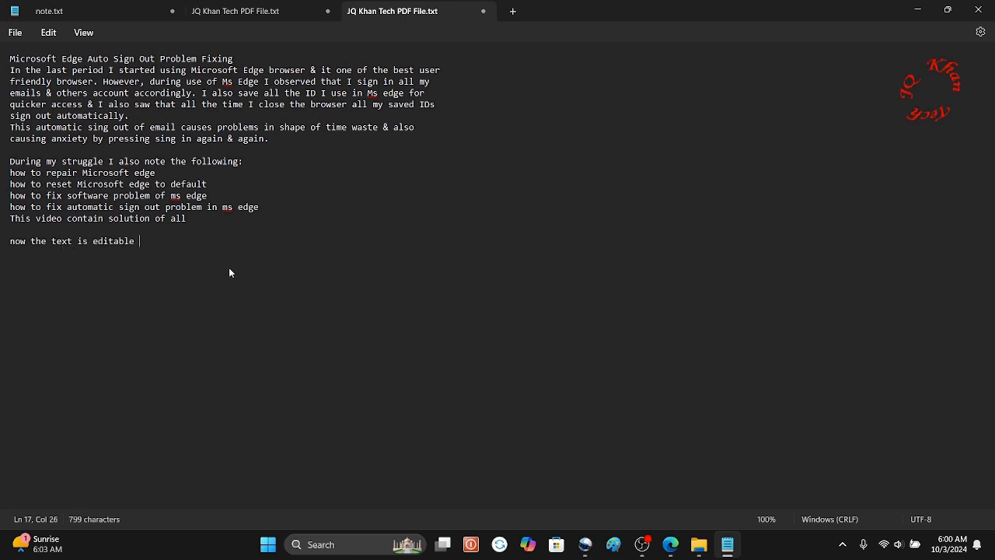
pyautogui.press('Return')
pyautogui.write('ddddddddddddddddddd')
pyautogui.press('Return')
pyautogui.write('ijioe23938420482')
pyautogui.press('Return')
pyautogui.write('49283402842')
pyautogui.press('Return')
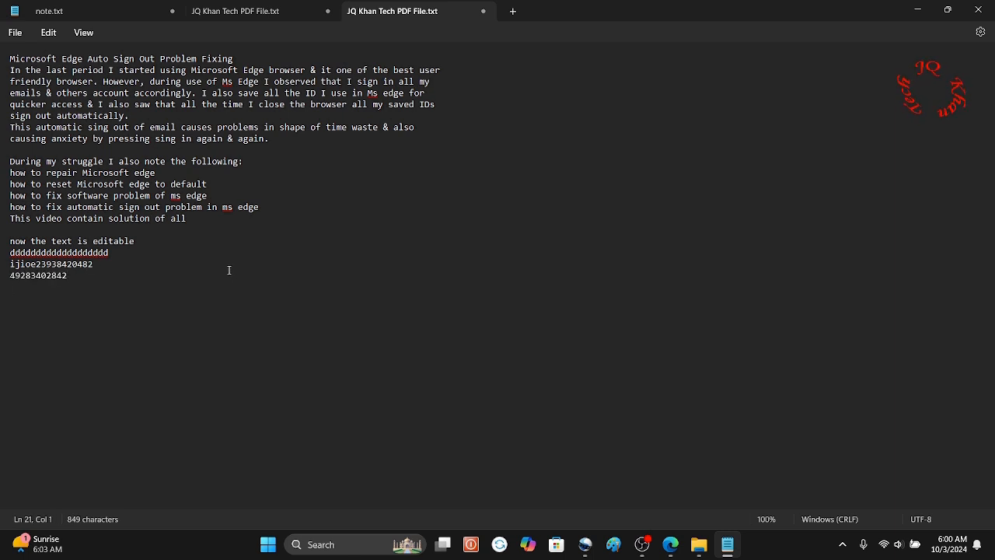
# Copy the entire text of the document and paste it into a new LibreOffice Writer document.
pyautogui.moveTo(195, 321); pyautogui.dragTo(3, 60)
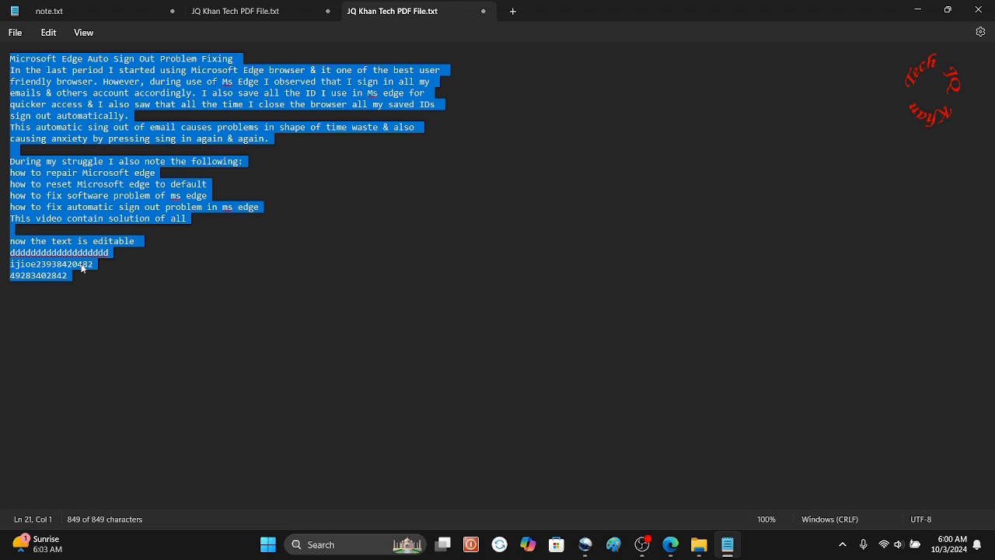
pyautogui.press('super+d')
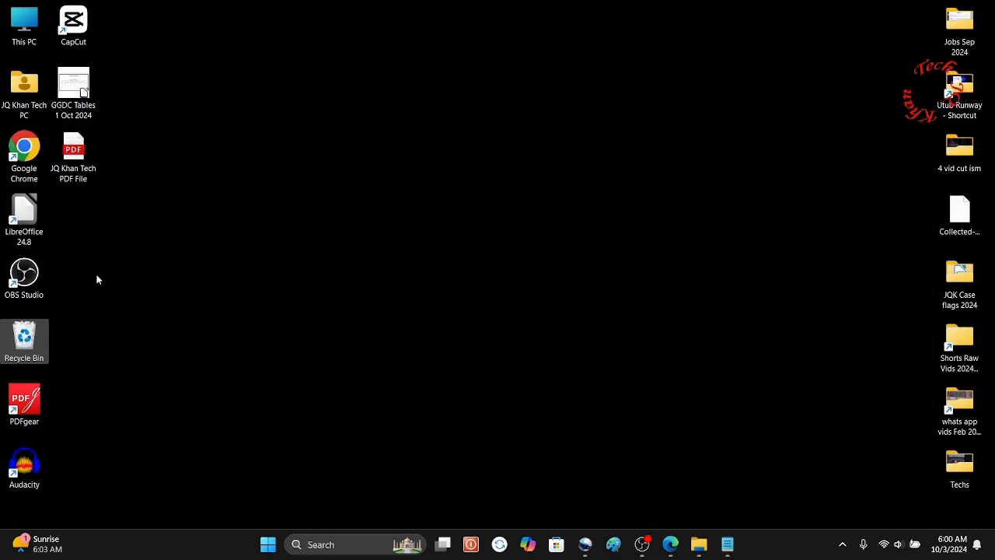
pyautogui.click(27, 197)
pyautogui.doubleClick(28, 197)
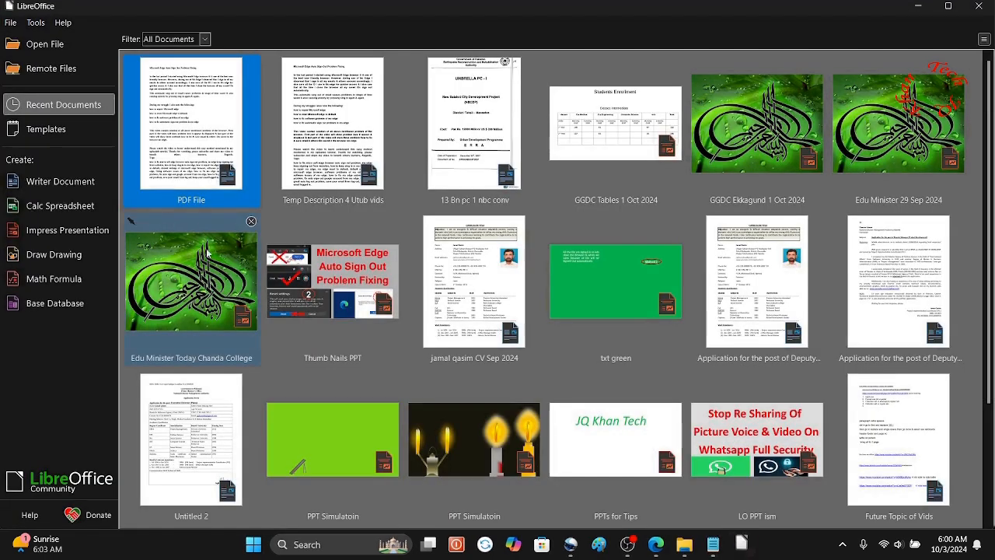
pyautogui.click(38, 180)
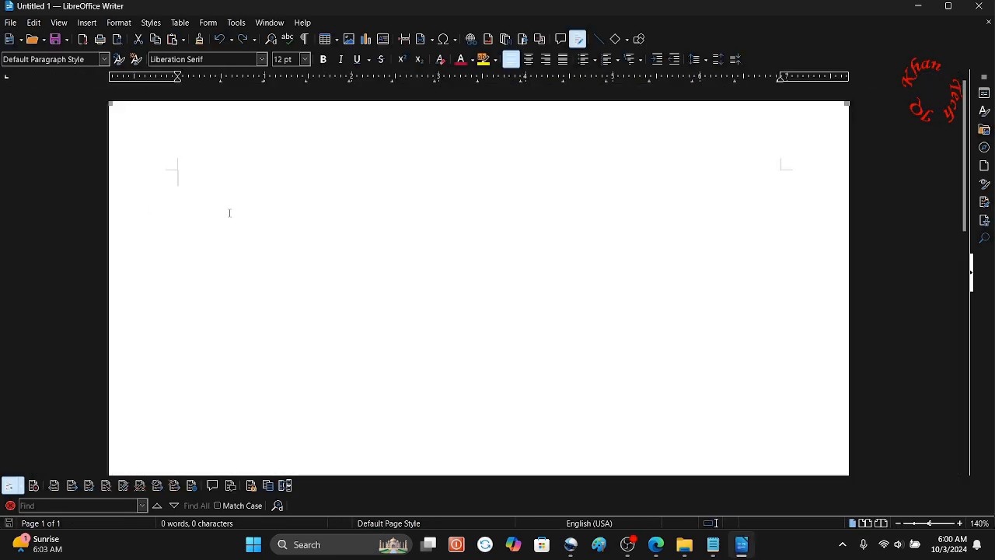
pyautogui.hotkey('ctrl', 'v')
pyautogui.scroll(5, 230, 213)
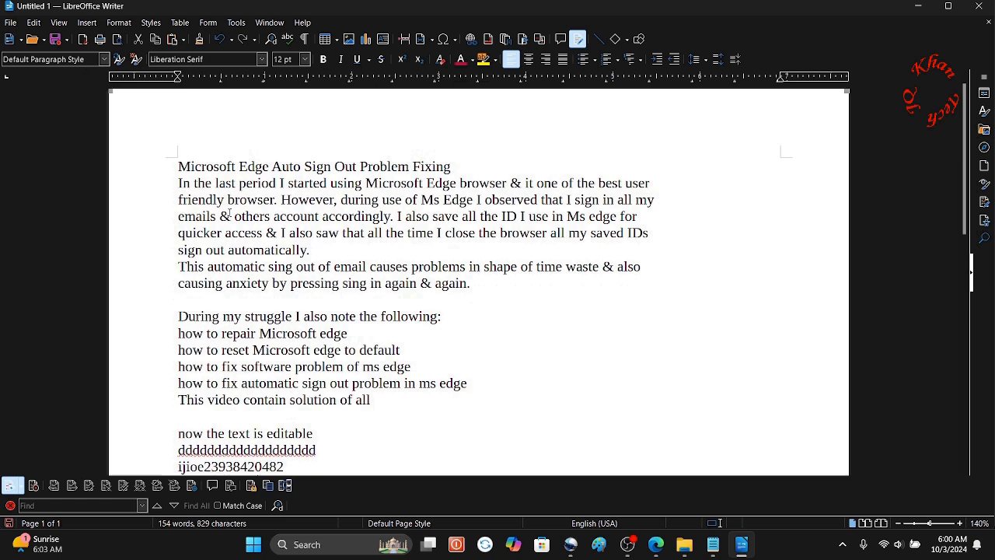
# Format the text from the heading through "During my struggle I also note the following" as 21 pt bold.
pyautogui.moveTo(179, 180); pyautogui.dragTo(437, 329)
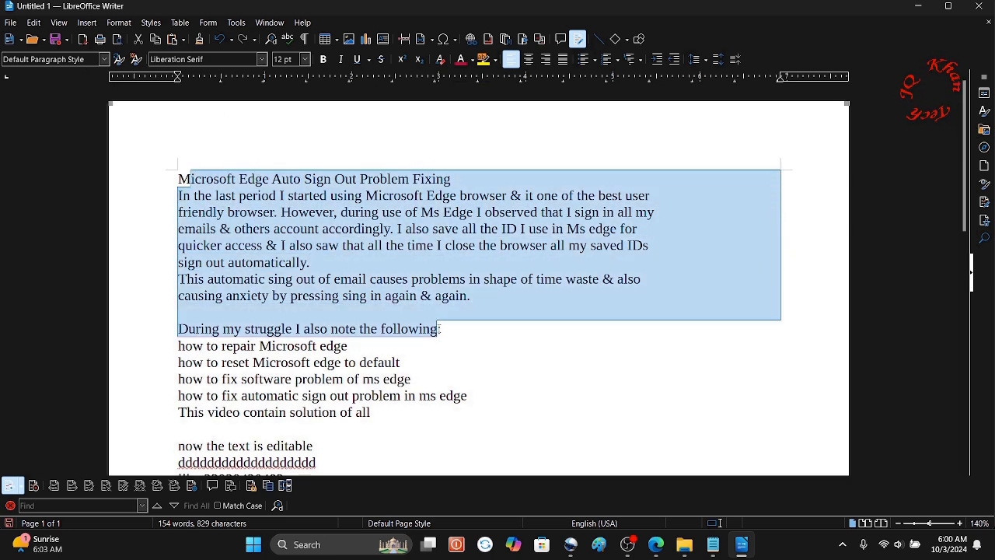
pyautogui.click(305, 59)
pyautogui.click(296, 224)
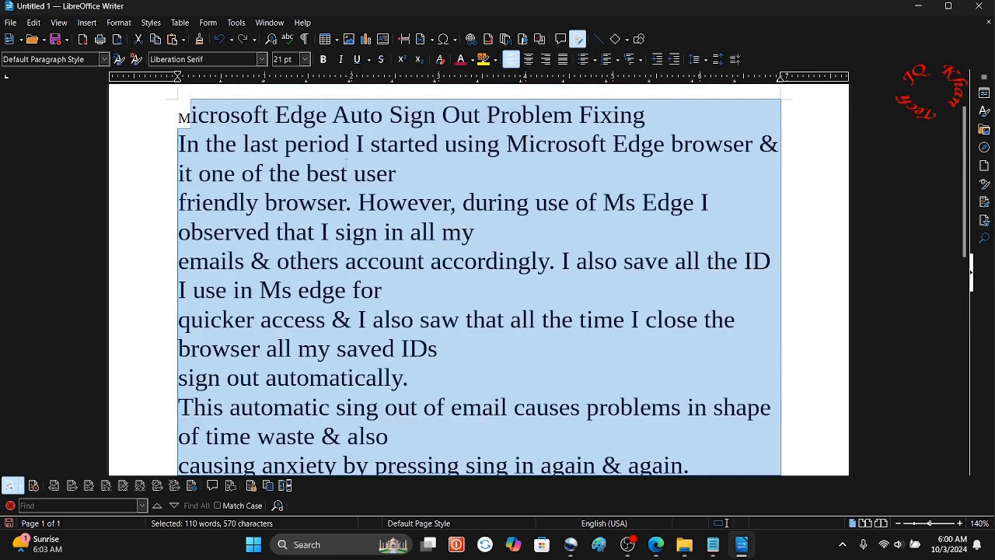
pyautogui.click(323, 60)
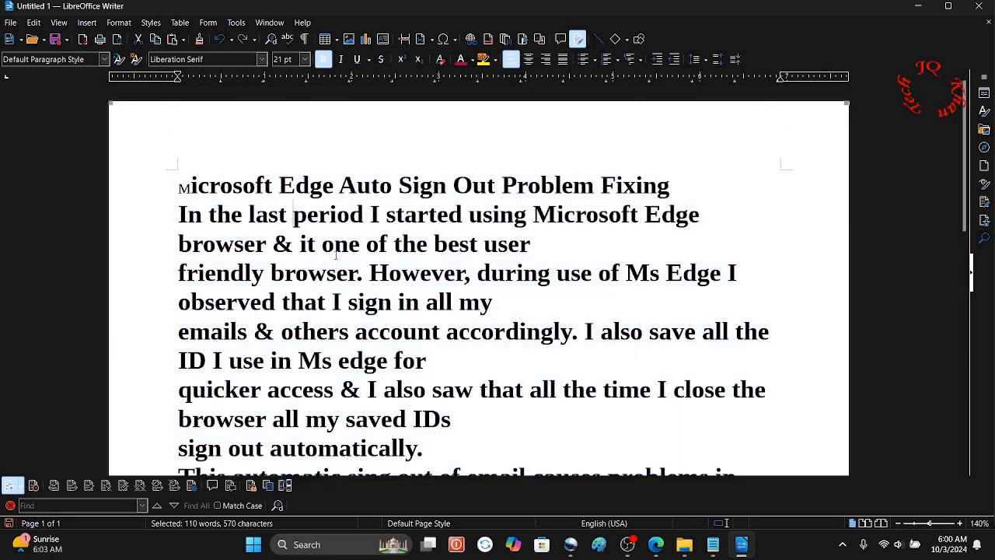
# Select the passage from "one of the best user" to "friendly browser" in the opening paragraph.
pyautogui.moveTo(321, 243); pyautogui.dragTo(354, 274)
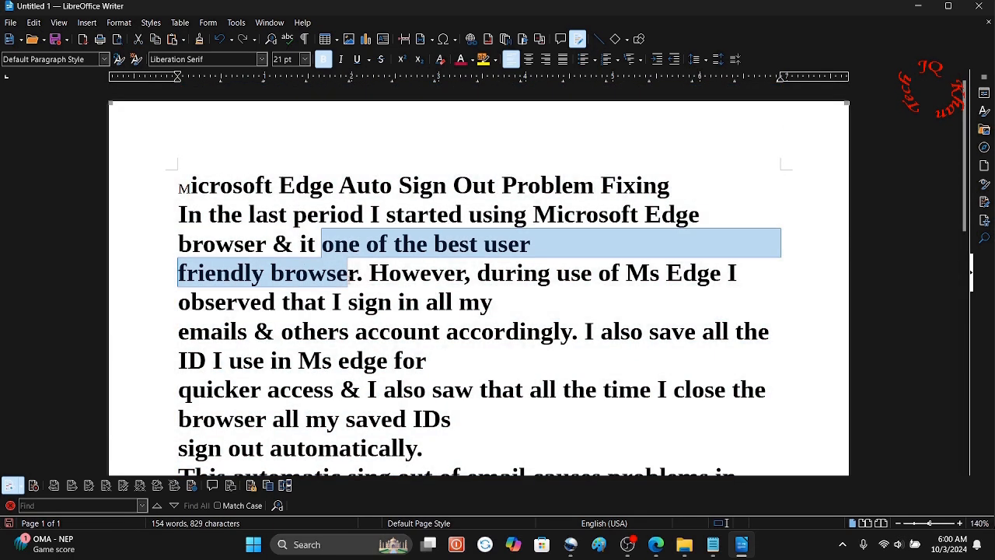